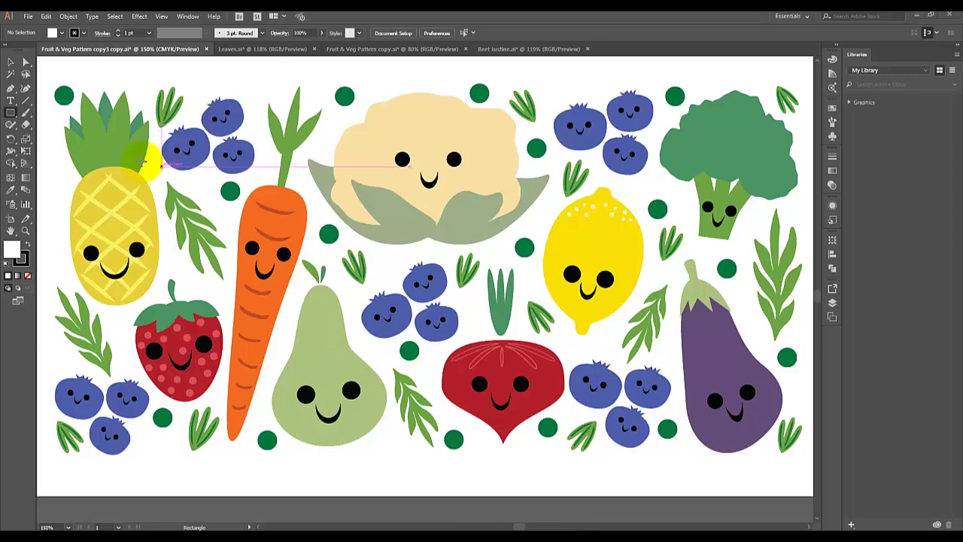
# Create a 1920 × 1080 px RGB Web-Large document named Final Pattern plus the creator's name.
pyautogui.click(28, 17)
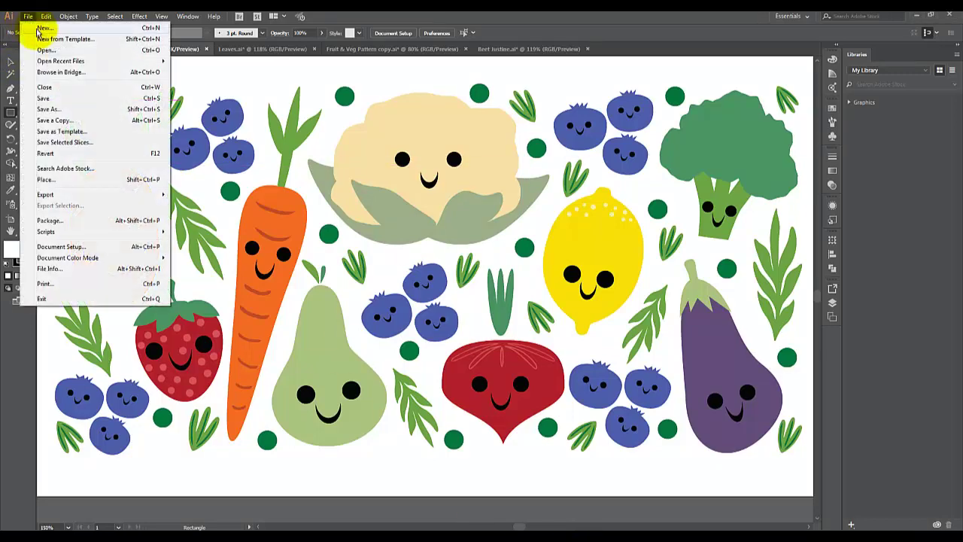
pyautogui.click(38, 30)
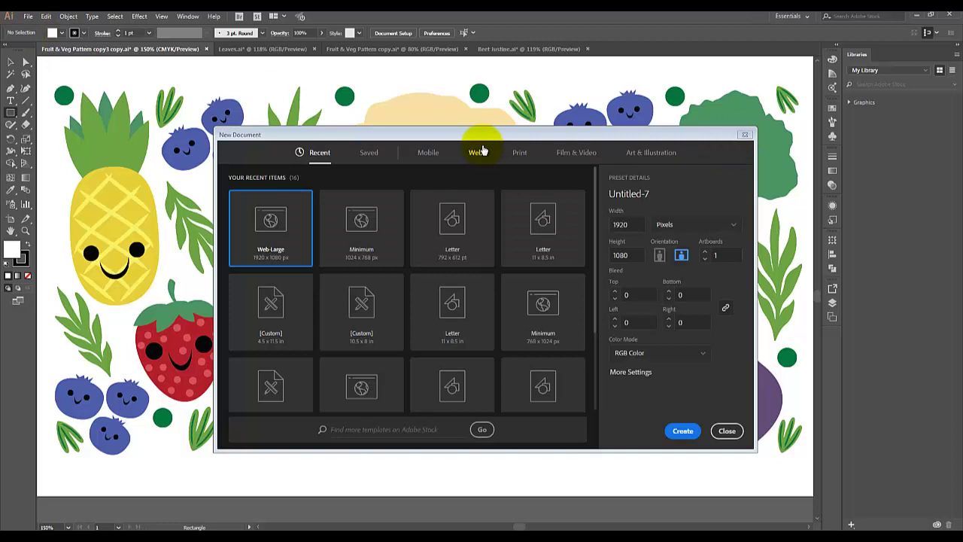
pyautogui.click(478, 152)
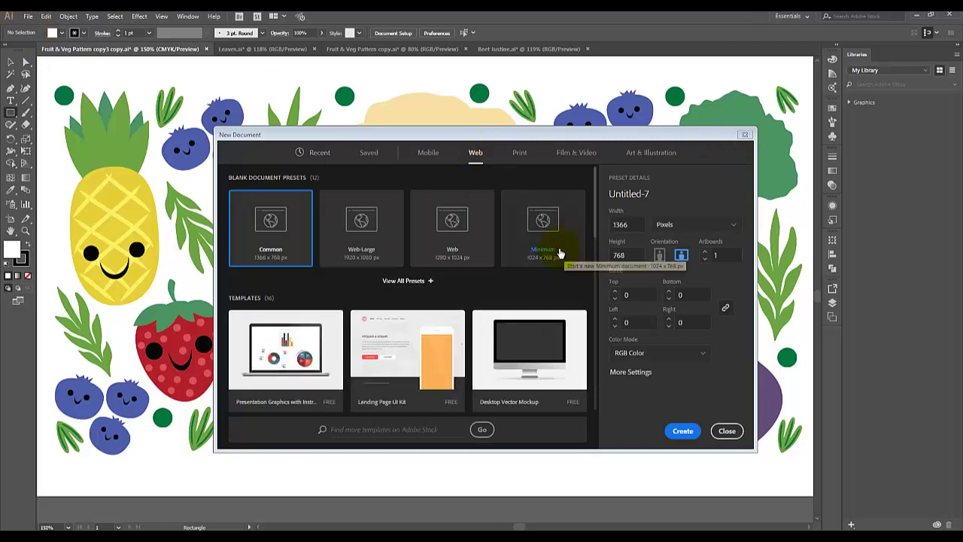
pyautogui.click(360, 225)
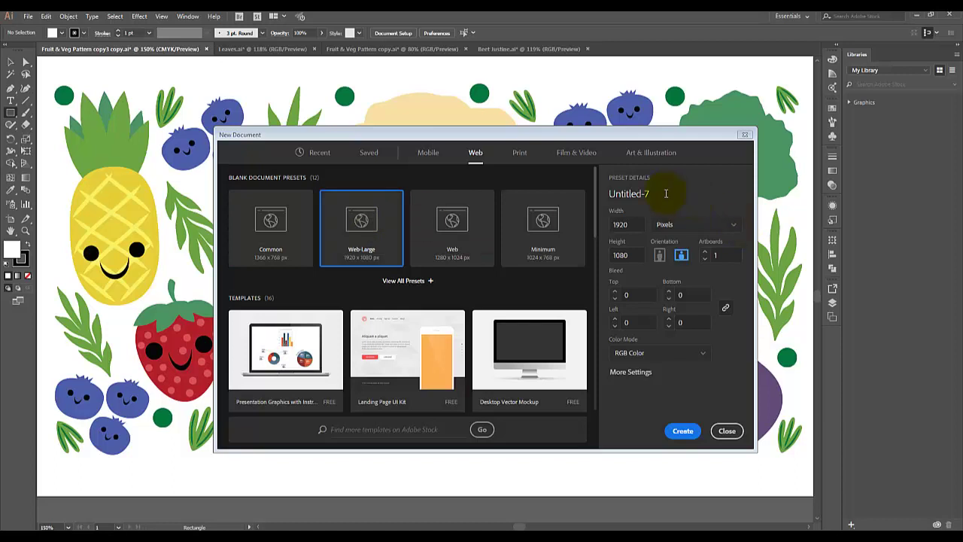
pyautogui.moveTo(667, 193); pyautogui.dragTo(605, 197)
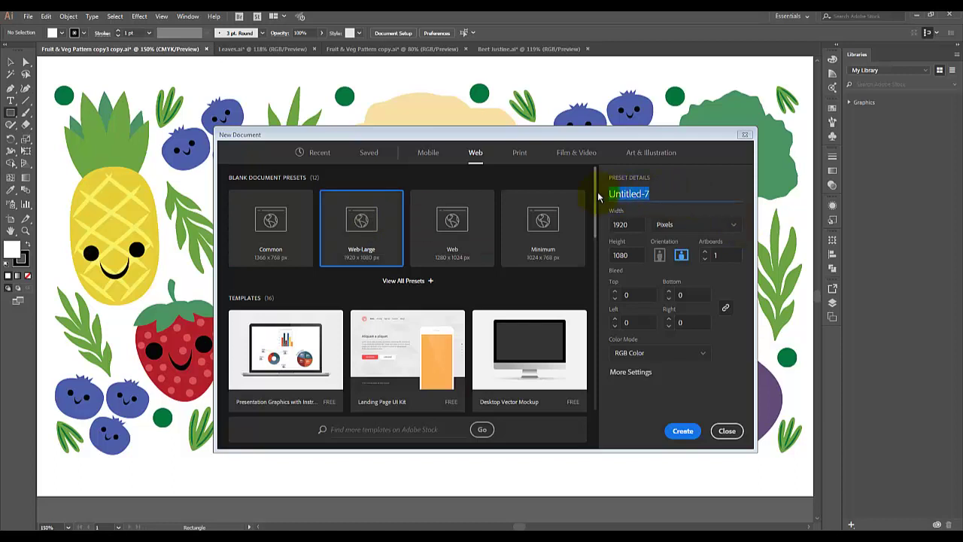
pyautogui.write('Final Pattern Justine')
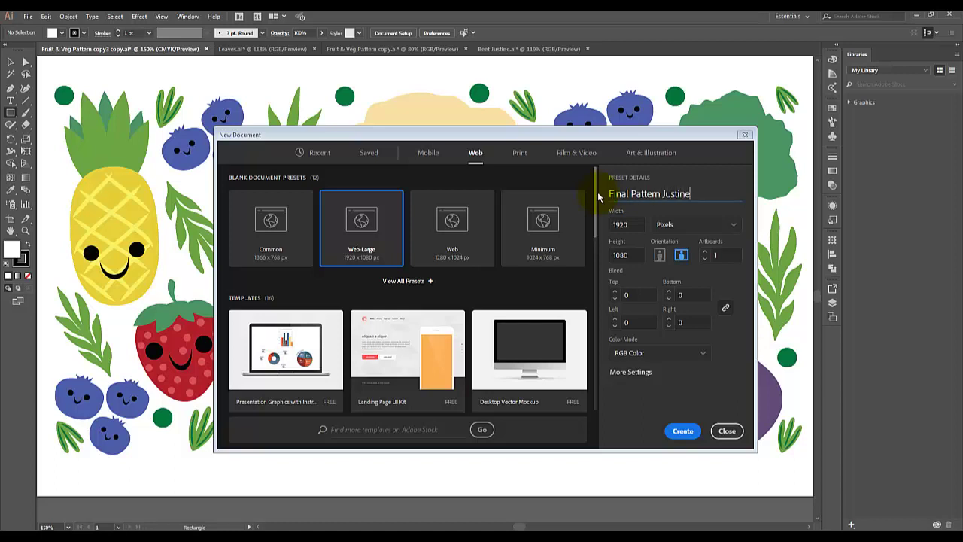
pyautogui.click(682, 430)
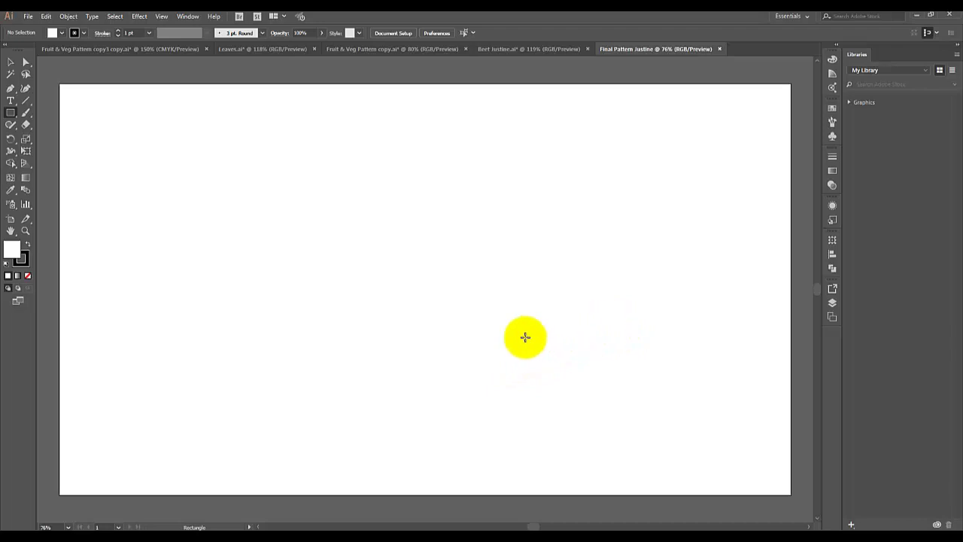
# Draw a dark navy rectangle sized exactly 1000 × 500 px.
pyautogui.click(832, 109)
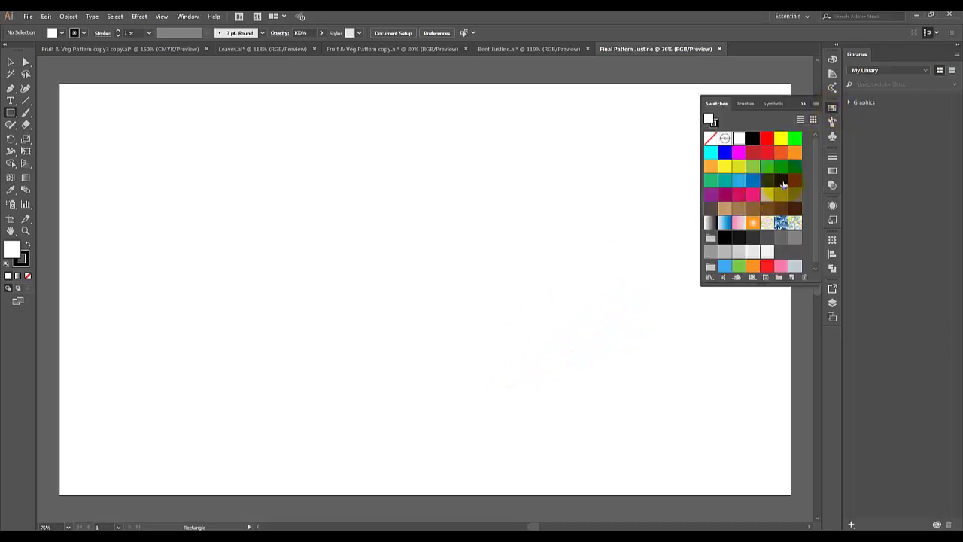
pyautogui.click(781, 182)
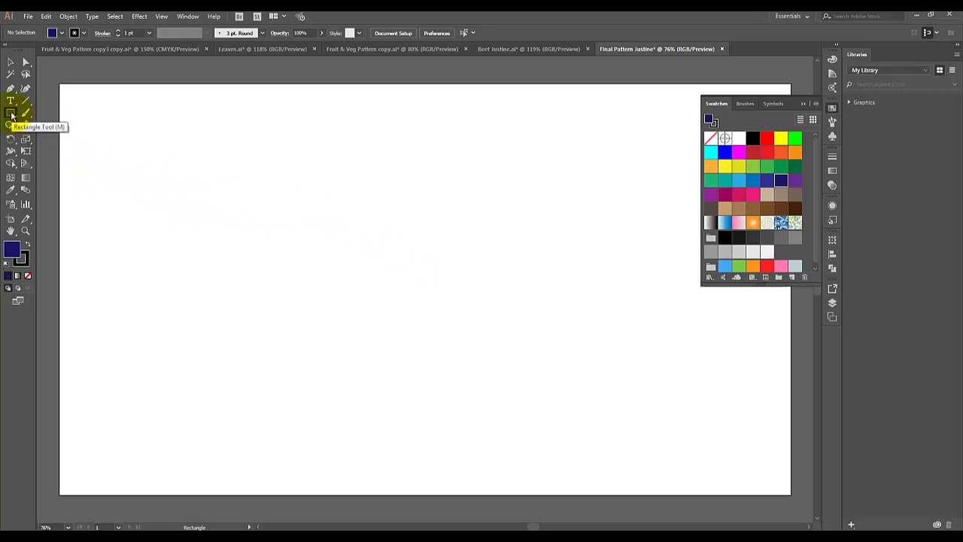
pyautogui.click(244, 226)
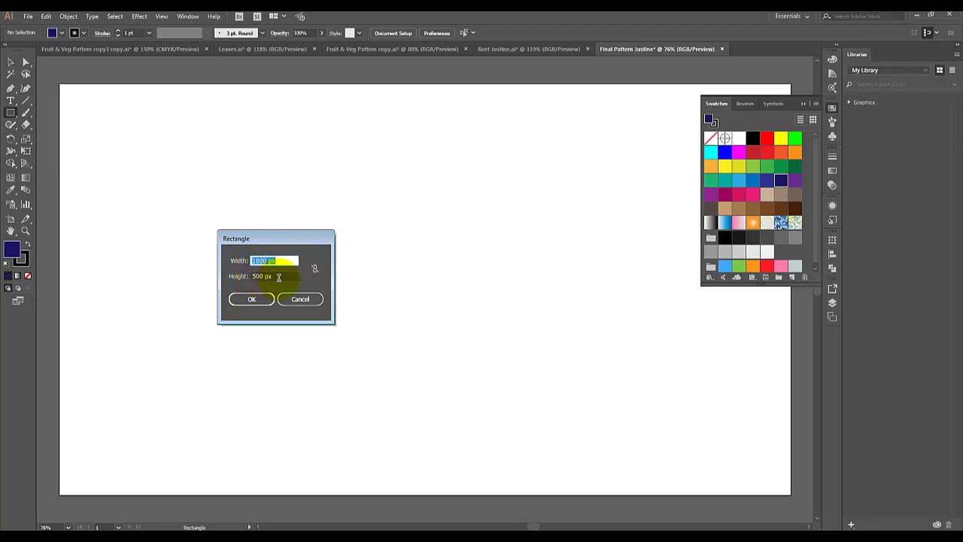
pyautogui.click(263, 301)
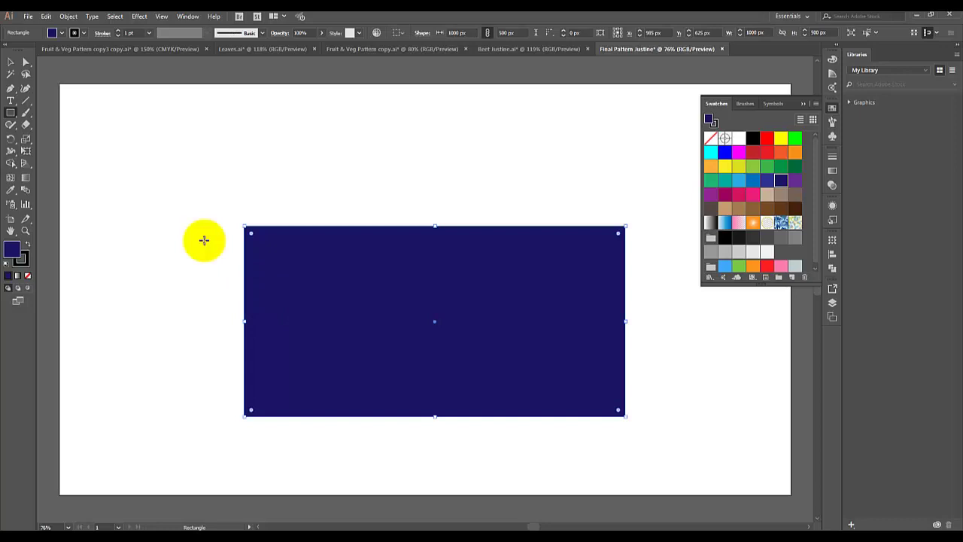
# Move the navy rectangle to the artboard's lower-left corner.
pyautogui.click(11, 62)
pyautogui.moveTo(369, 241); pyautogui.dragTo(190, 314)
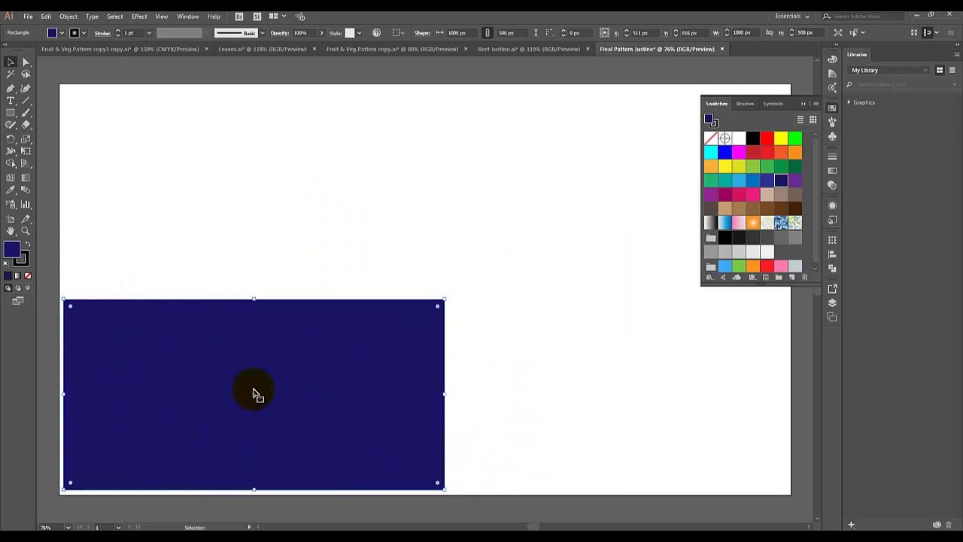
pyautogui.click(278, 299)
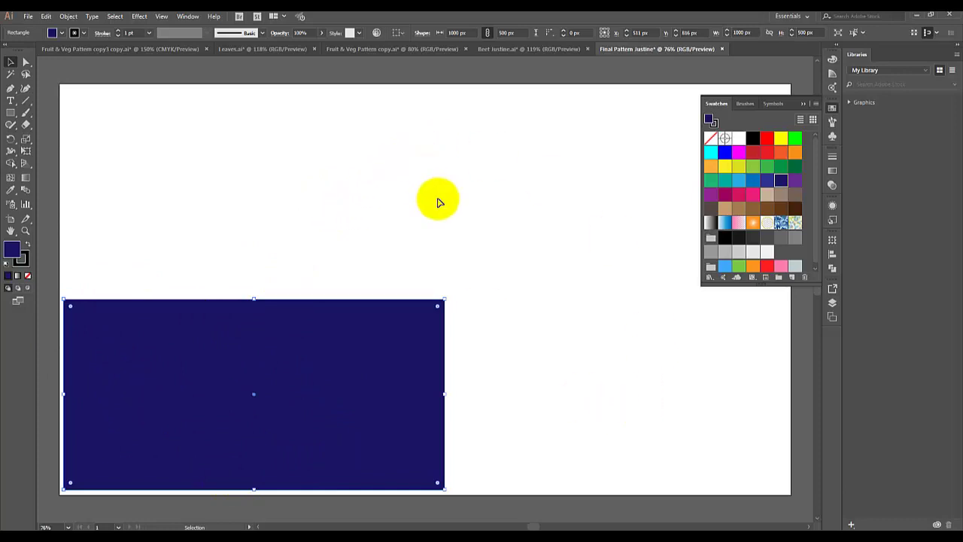
# Float the beet document window over the new pattern document.
pyautogui.click(499, 52)
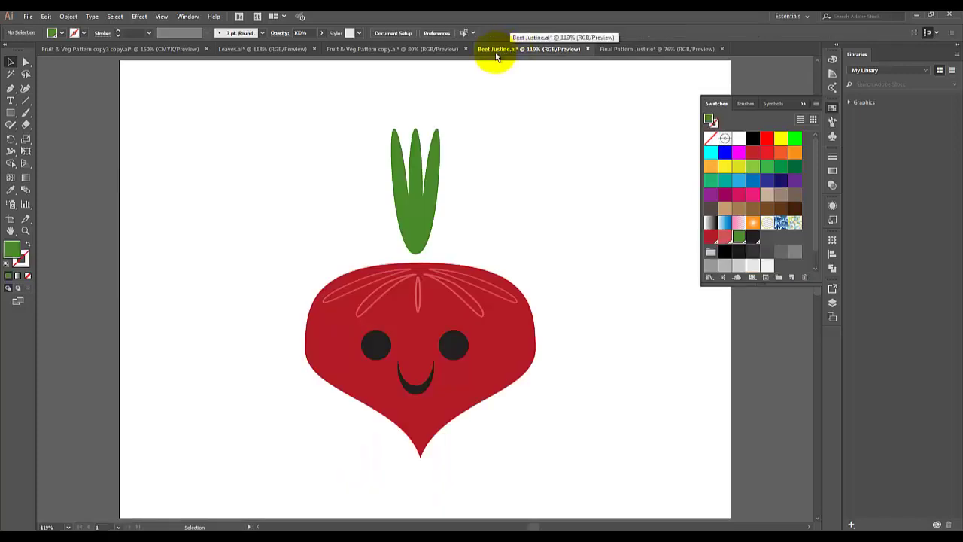
pyautogui.moveTo(490, 51); pyautogui.dragTo(267, 234)
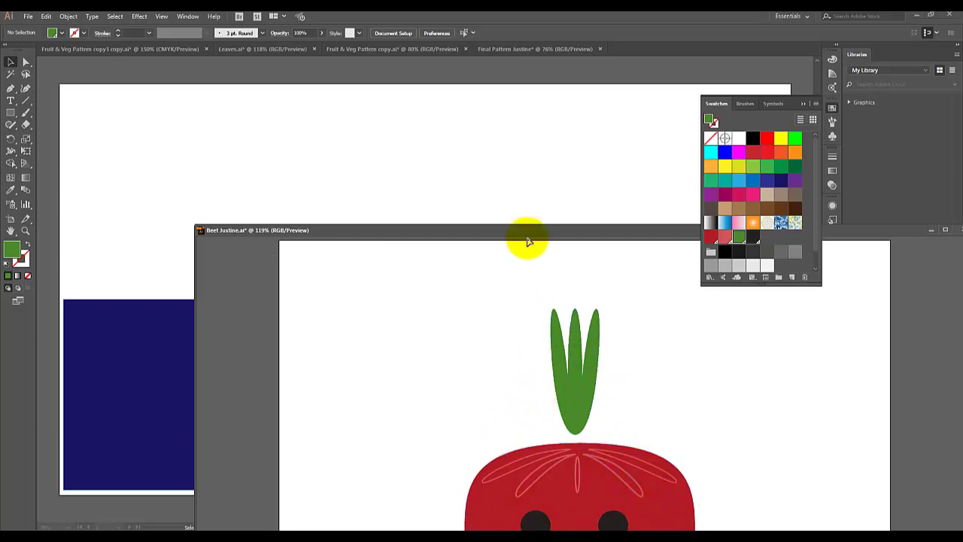
pyautogui.moveTo(525, 238); pyautogui.dragTo(487, 185)
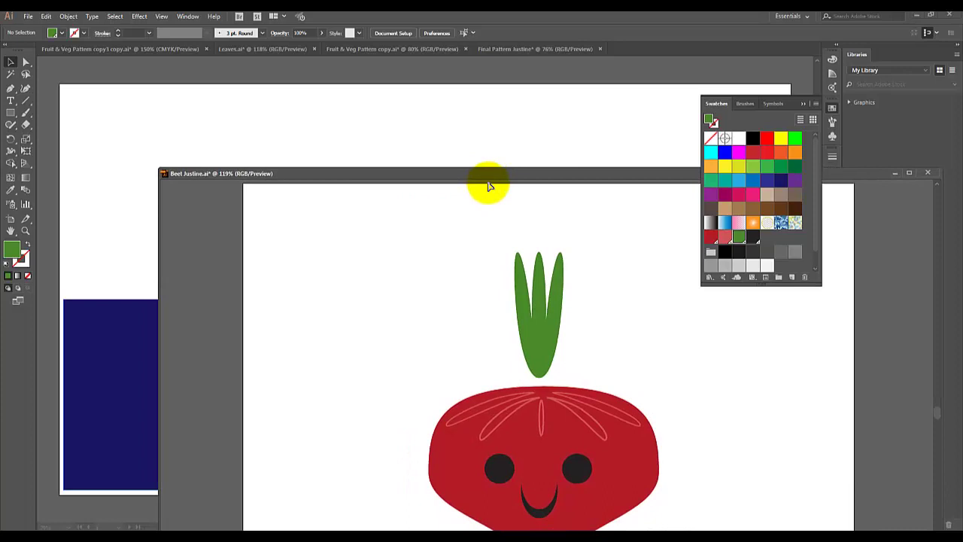
# Move the beet's green leaves up and left, undoing a trial move of the body.
pyautogui.moveTo(554, 333); pyautogui.dragTo(466, 307)
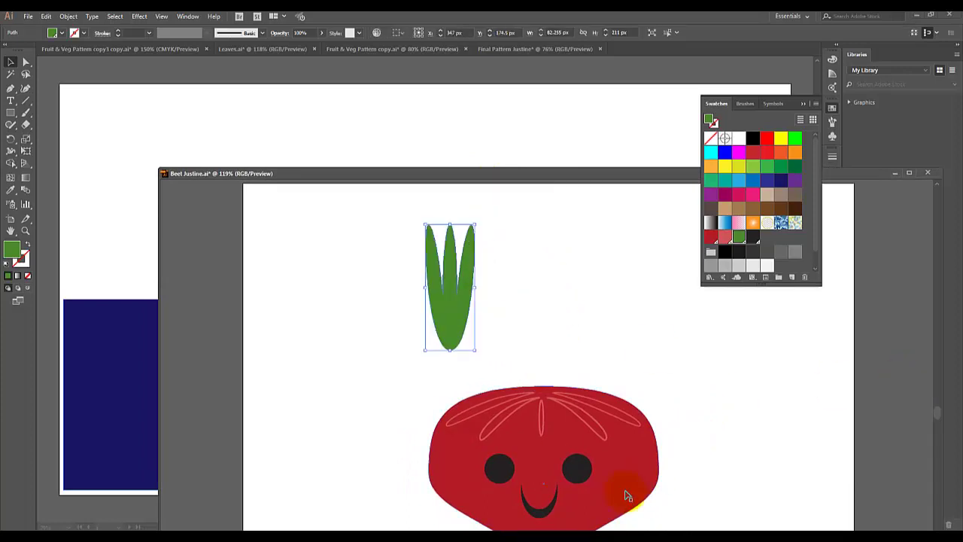
pyautogui.moveTo(625, 494); pyautogui.dragTo(673, 472)
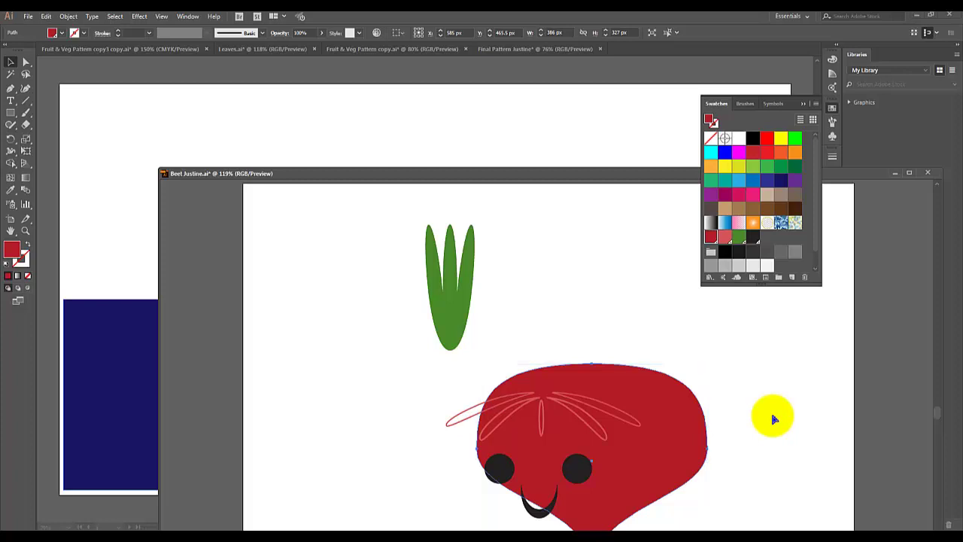
pyautogui.hotkey('ctrl', 'z')
pyautogui.hotkey('ctrl', 'z')
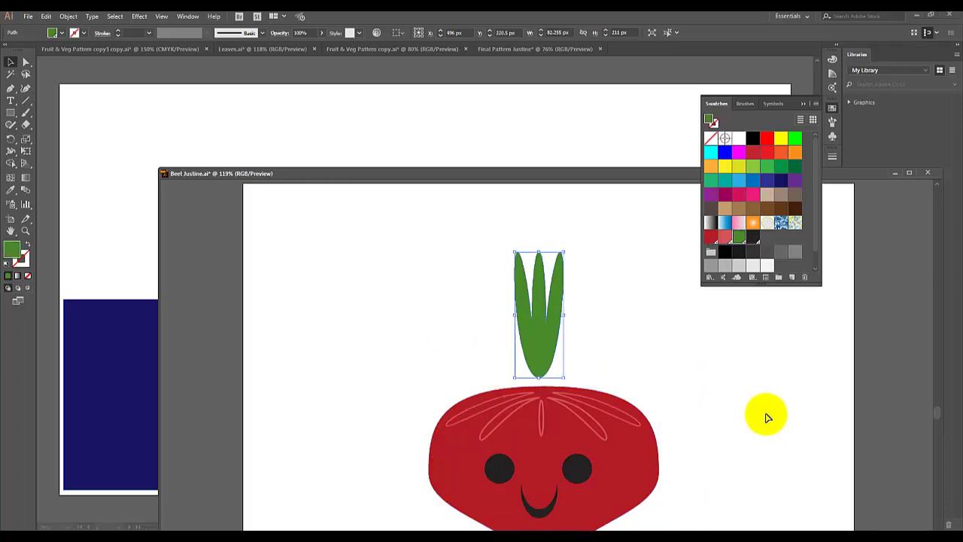
# Group the beet body, petal lines, face and leaves into one object and reposition it.
pyautogui.scroll(-3, 759, 412)
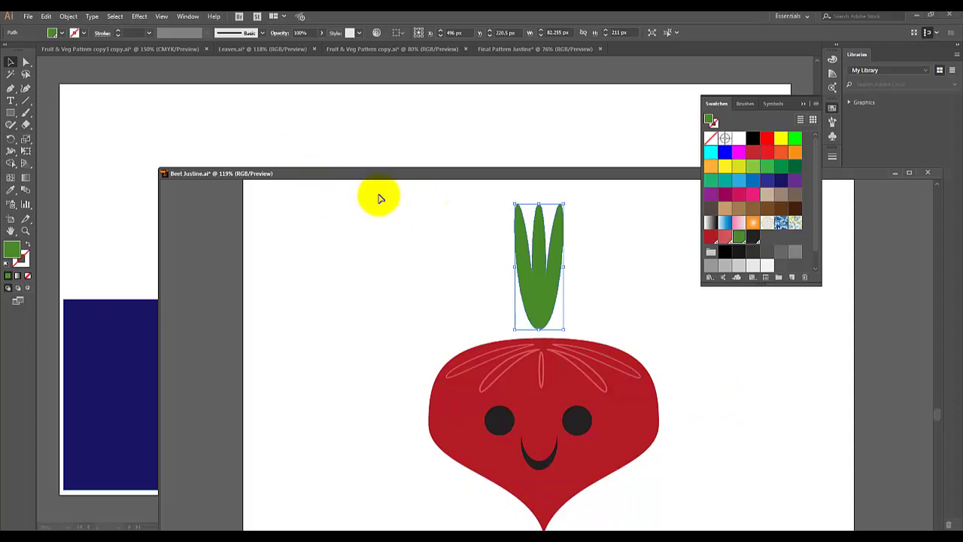
pyautogui.moveTo(379, 194); pyautogui.dragTo(681, 513)
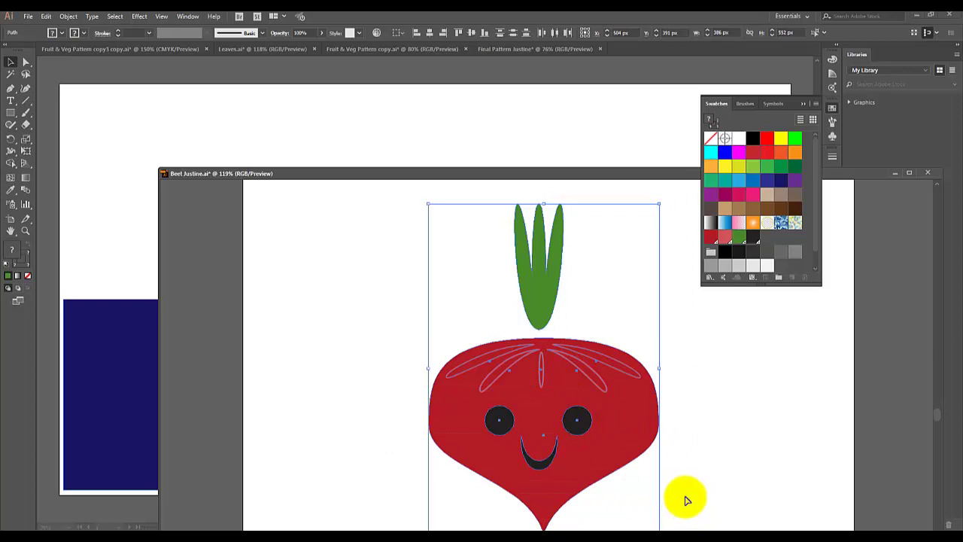
pyautogui.click(542, 424)
pyautogui.rightClick(544, 423)
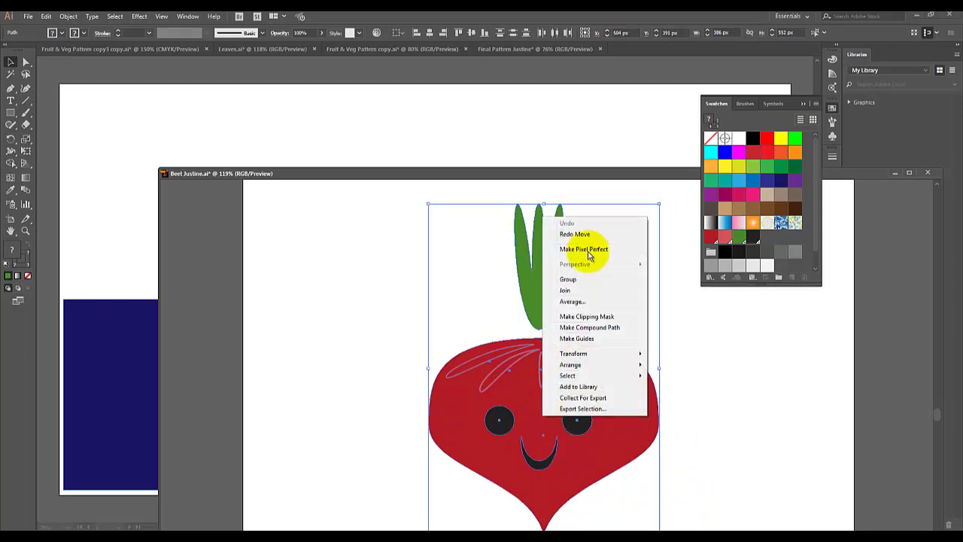
pyautogui.click(569, 279)
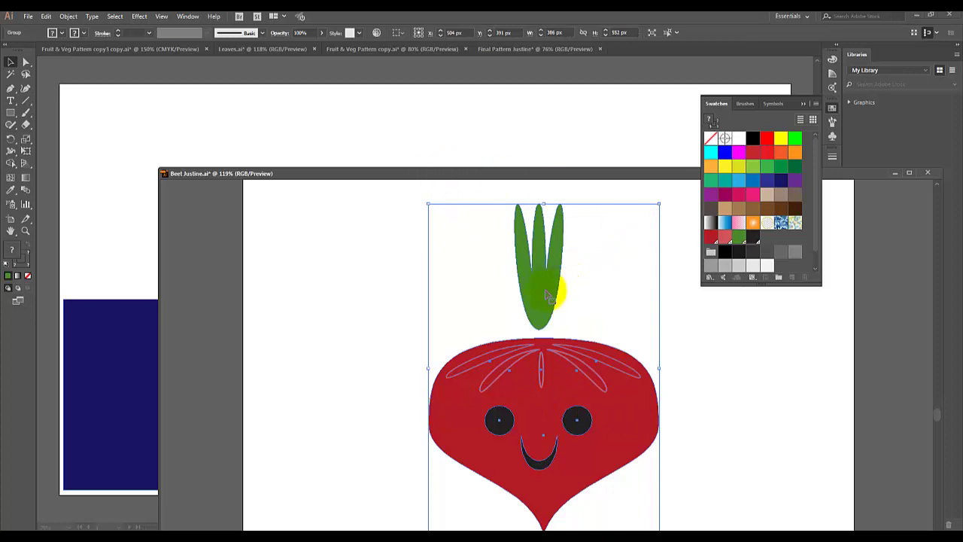
pyautogui.moveTo(552, 287); pyautogui.dragTo(84, 133)
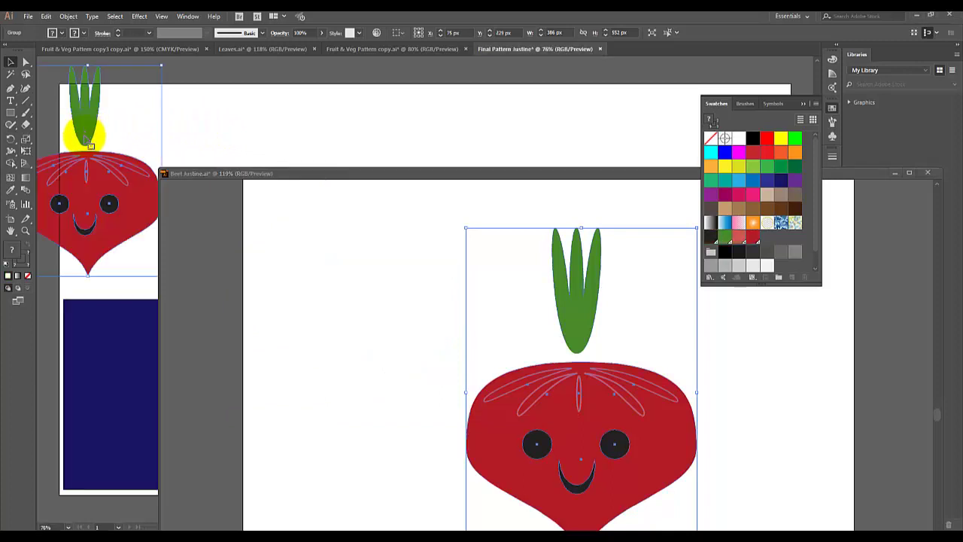
# Dock the beet document back and scale the pasted beet to about 317 × 453 px above the rectangle.
pyautogui.moveTo(247, 177); pyautogui.dragTo(531, 53)
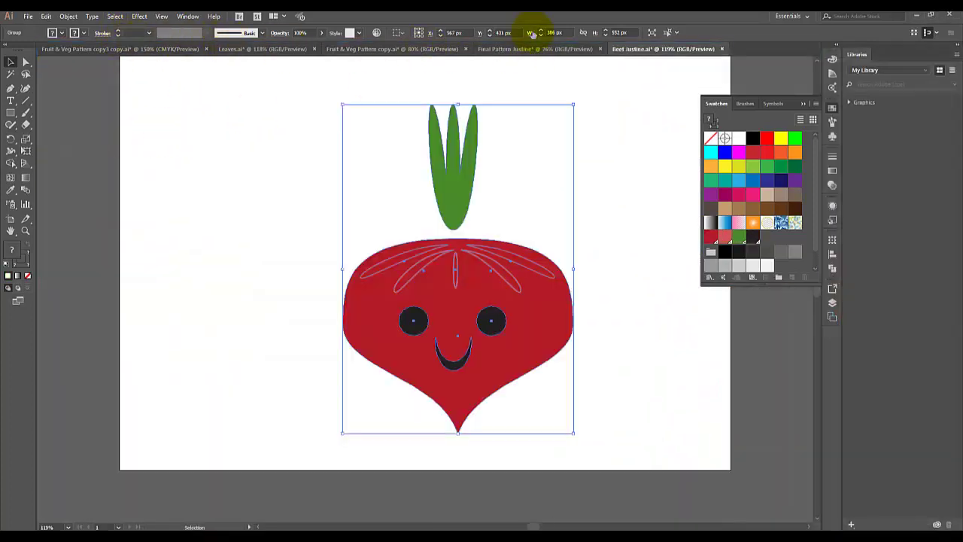
pyautogui.click(499, 50)
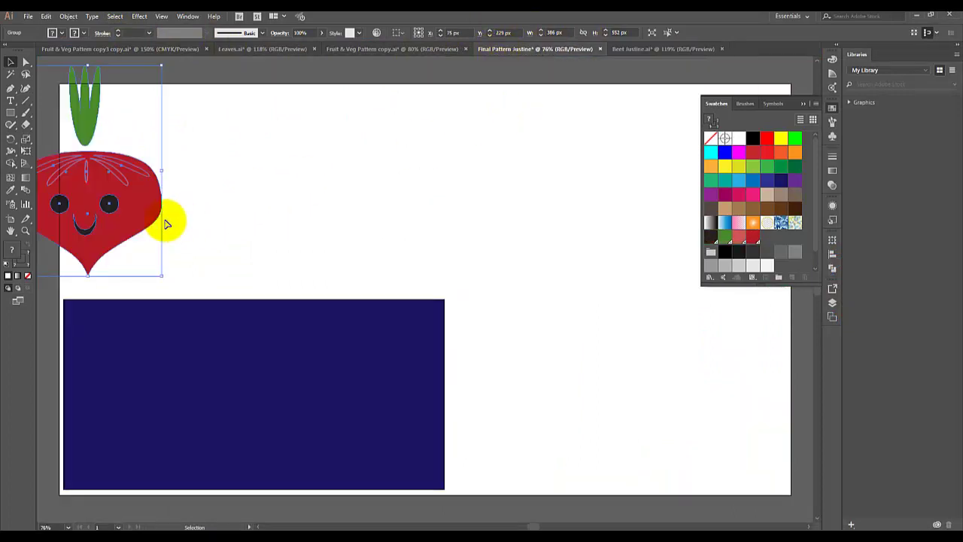
pyautogui.moveTo(163, 221); pyautogui.dragTo(200, 227)
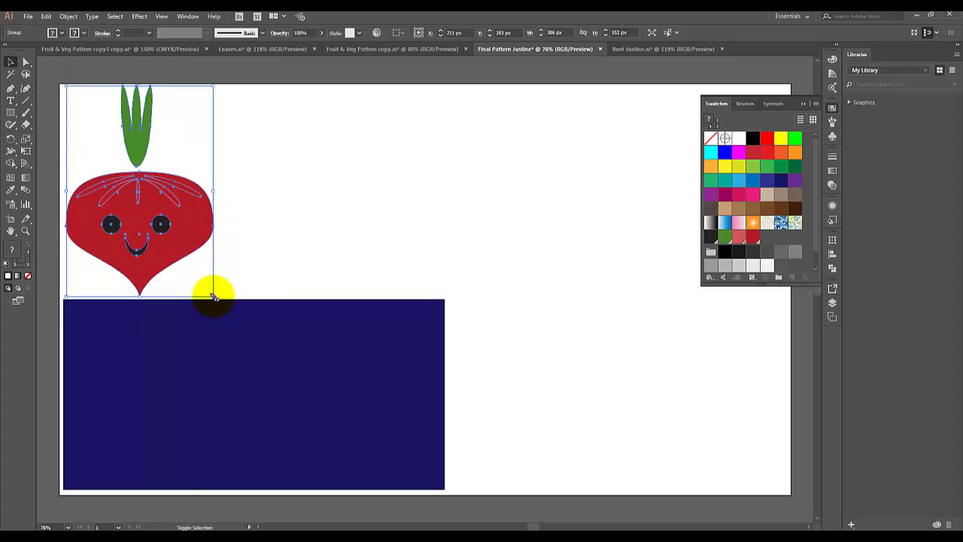
pyautogui.moveTo(213, 296); pyautogui.dragTo(186, 258)
pyautogui.hotkey('ctrl', 'shift', 'a')
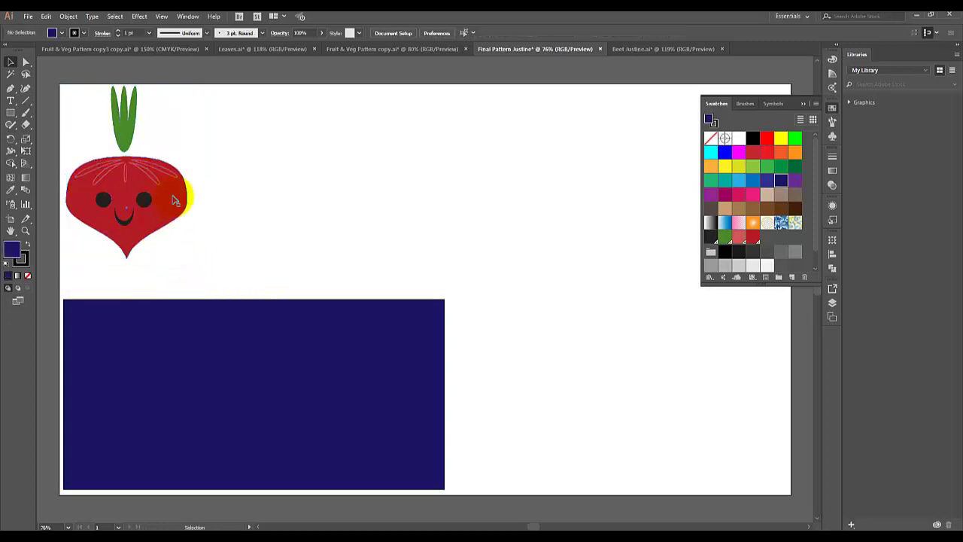
pyautogui.moveTo(173, 199)
pyautogui.mouseDown()
pyautogui.moveTo(180, 208)
pyautogui.moveTo(173, 204)
pyautogui.mouseUp()
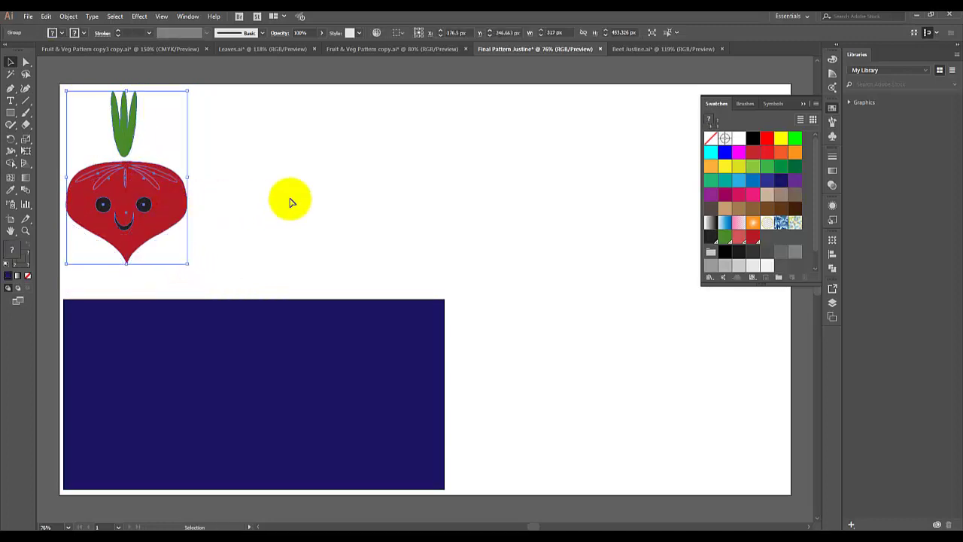
pyautogui.click(292, 202)
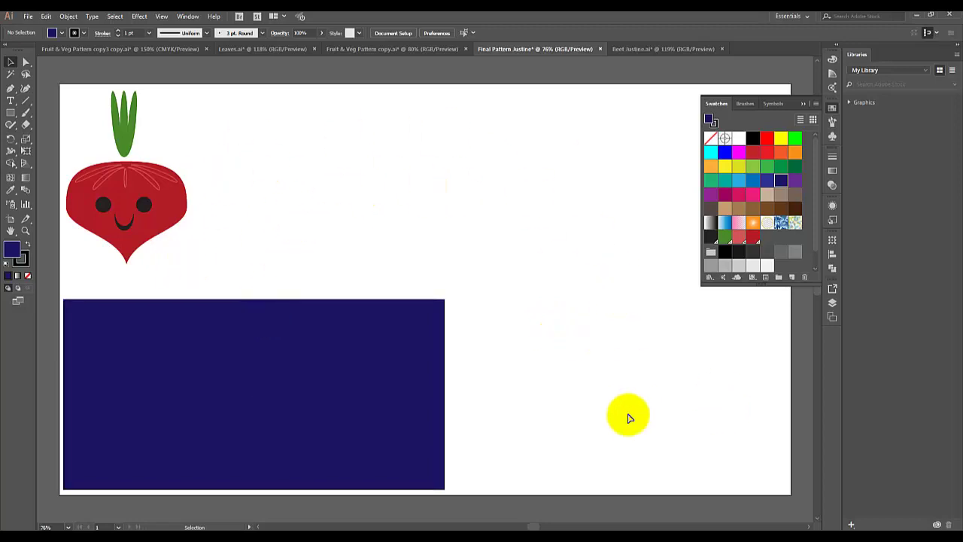
# Switch to Fruit & Veg Pattern copy.ai and close the floating Swatches panel.
pyautogui.click(338, 49)
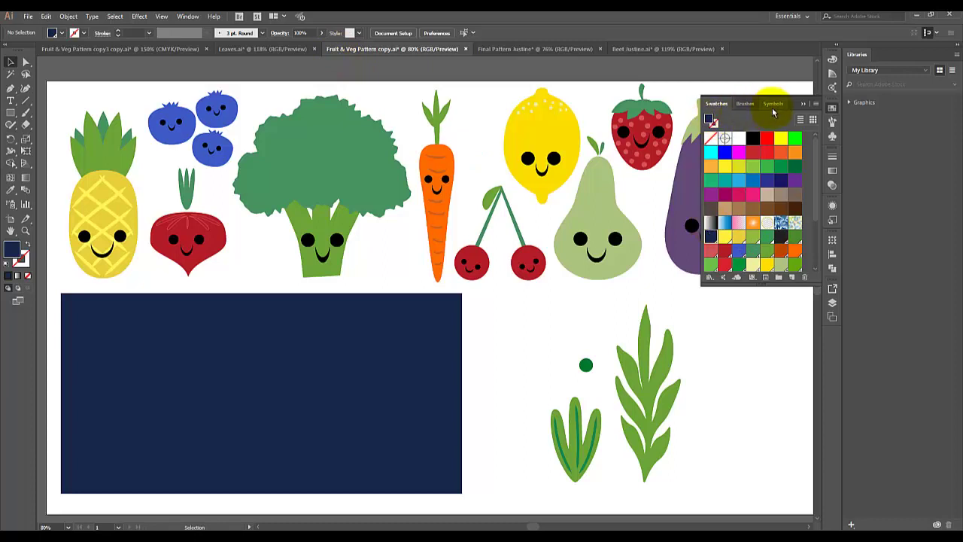
pyautogui.click(803, 104)
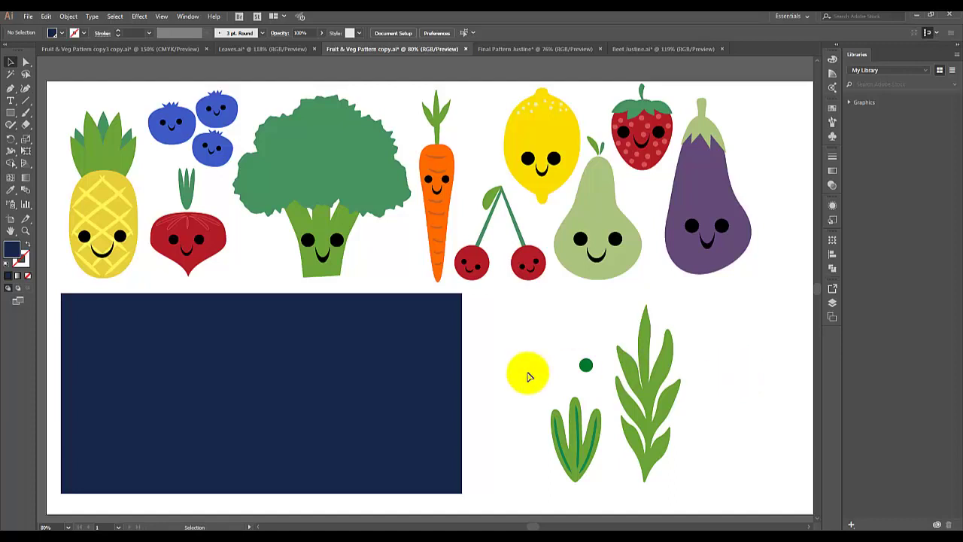
# Nudge the broccoli slightly lower on the canvas.
pyautogui.click(314, 151)
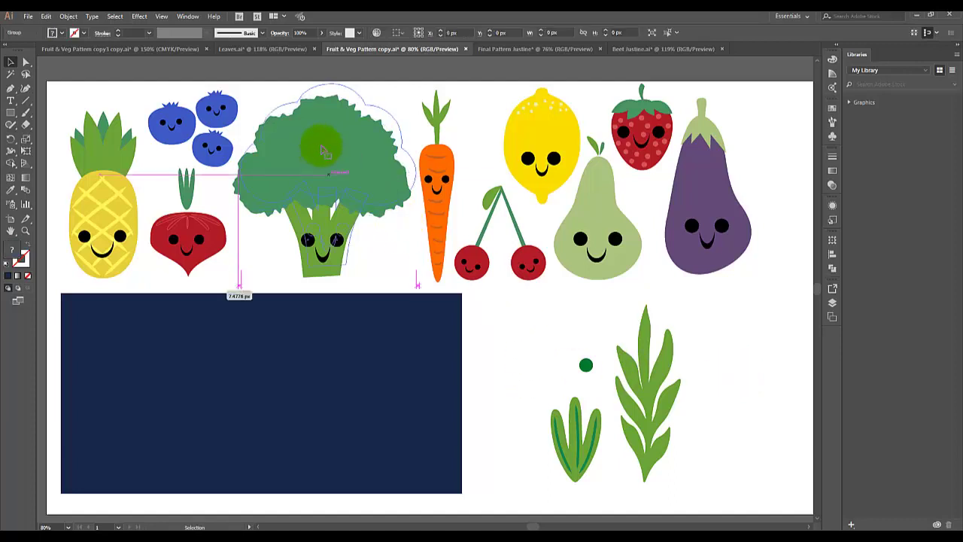
pyautogui.moveTo(353, 135); pyautogui.dragTo(364, 176)
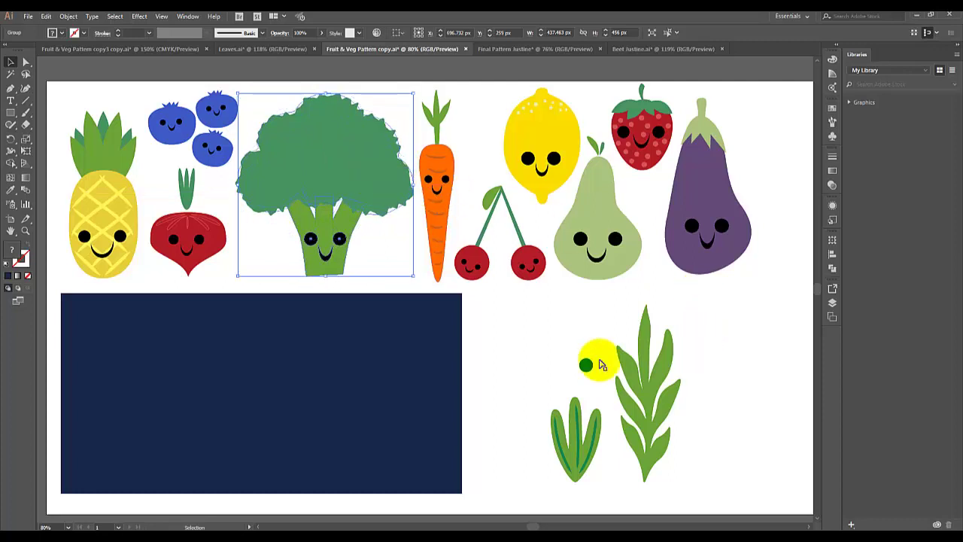
pyautogui.click(573, 333)
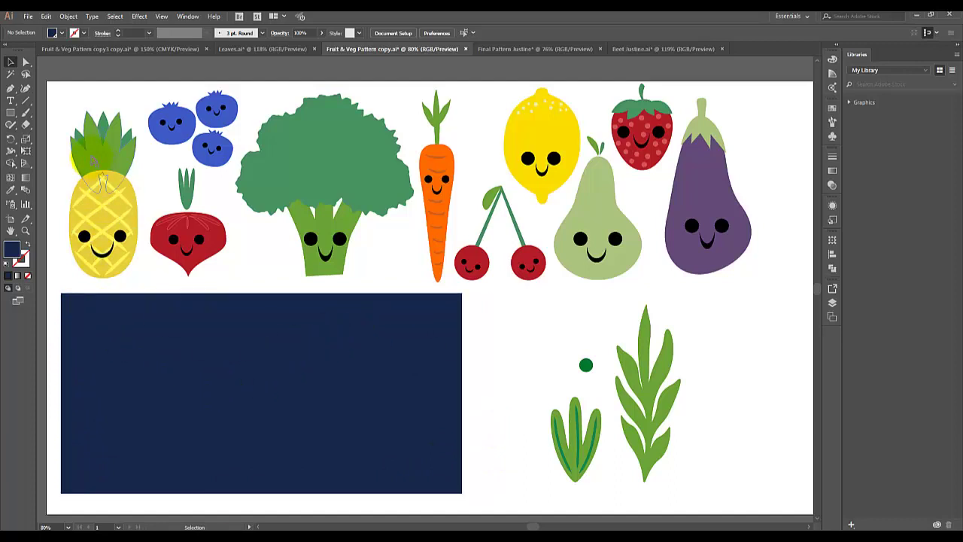
# Place a shrunken pineapple at the navy rectangle's top-left, undoing a trial rotation.
pyautogui.moveTo(110, 167); pyautogui.dragTo(105, 352)
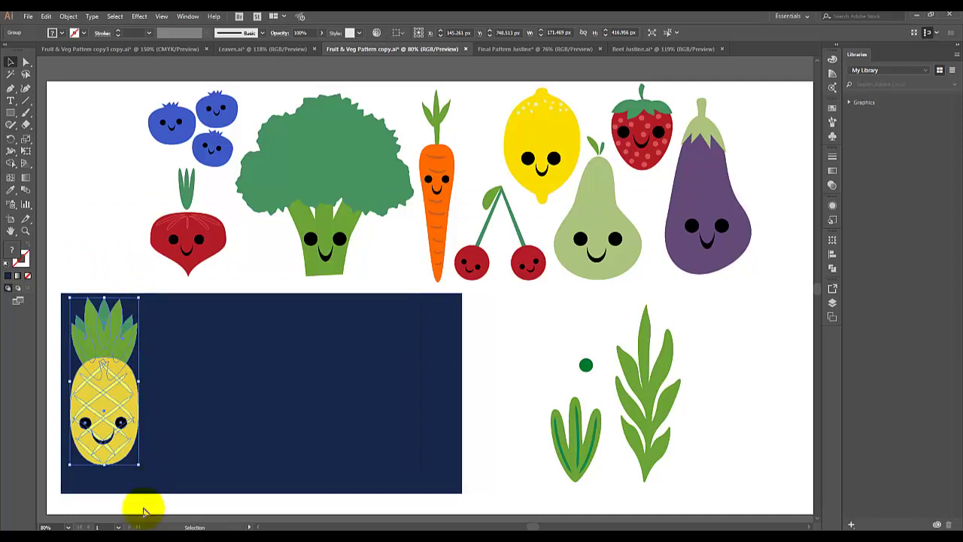
pyautogui.moveTo(138, 464); pyautogui.dragTo(125, 446)
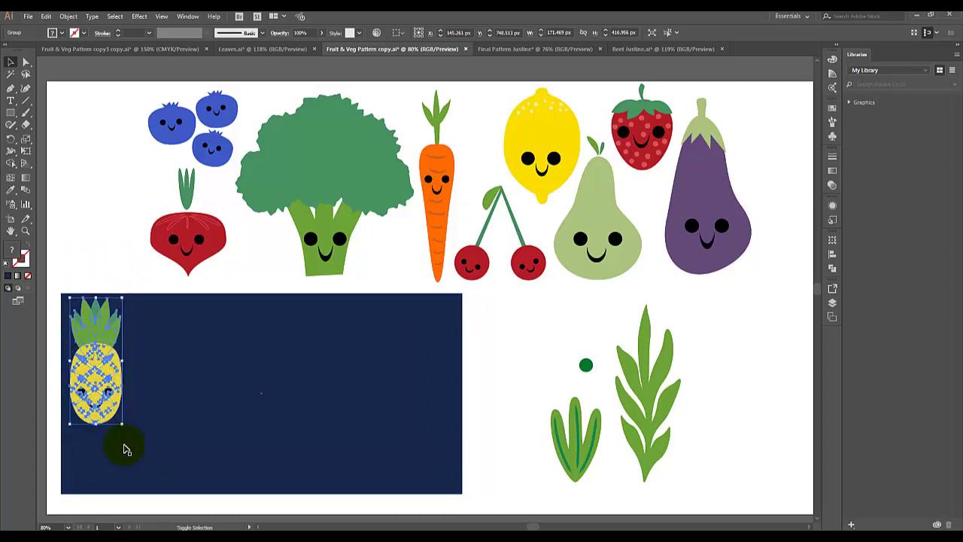
pyautogui.hotkey('ctrl', 'z')
pyautogui.moveTo(122, 429); pyautogui.dragTo(128, 419)
pyautogui.hotkey('ctrl', 'z')
pyautogui.moveTo(96, 351); pyautogui.dragTo(95, 347)
pyautogui.click(107, 254)
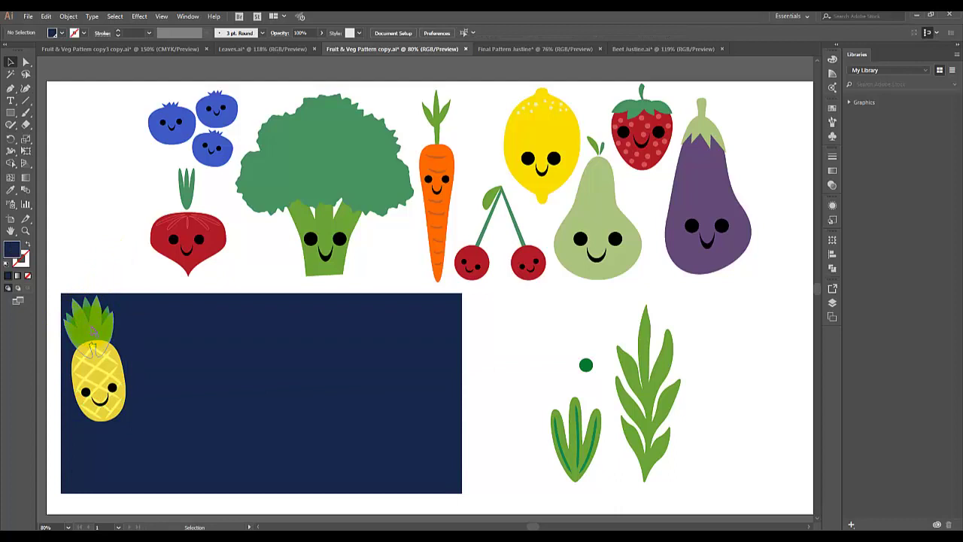
pyautogui.moveTo(91, 329); pyautogui.dragTo(90, 333)
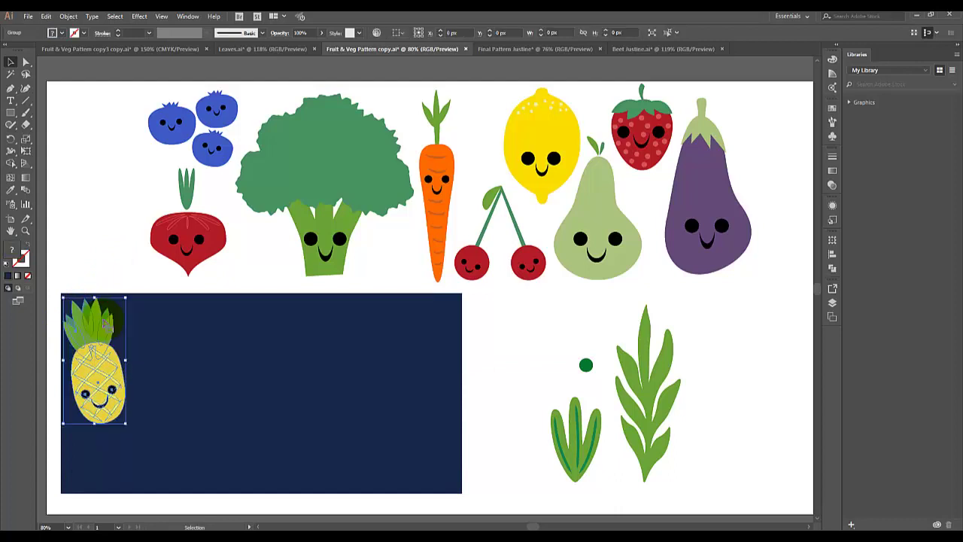
pyautogui.click(101, 288)
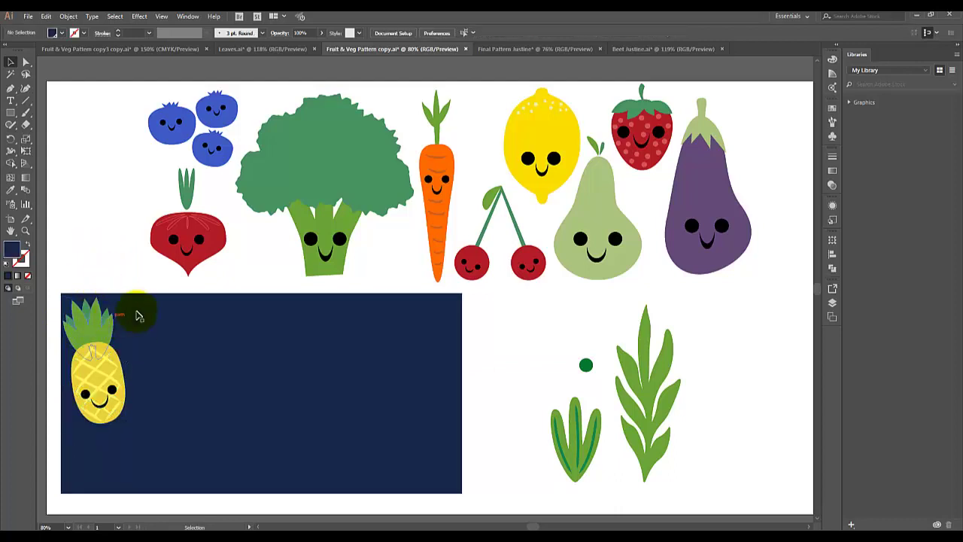
# Shrink the broccoli and set it slightly tilted at the navy rectangle's right end.
pyautogui.click(336, 155)
pyautogui.moveTo(335, 154); pyautogui.dragTo(349, 353)
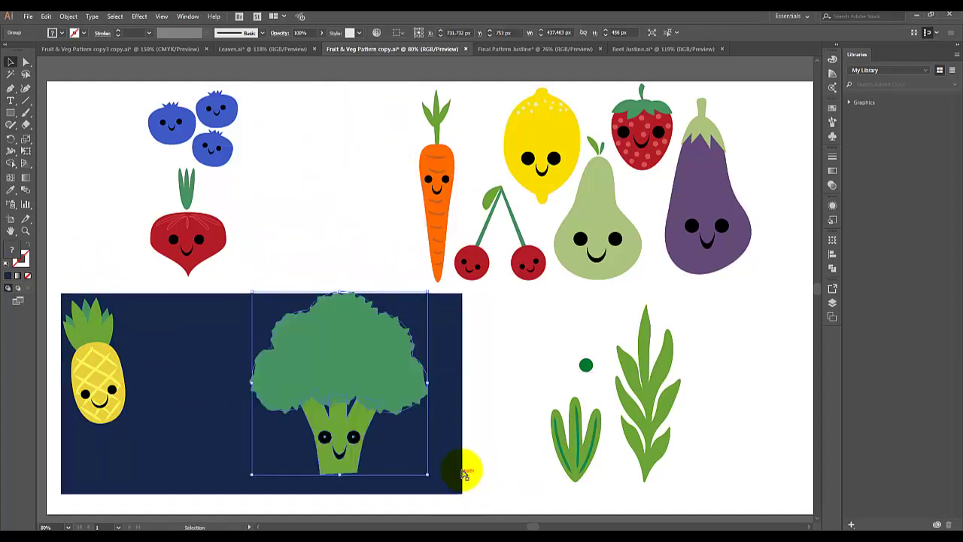
pyautogui.click(429, 472)
pyautogui.moveTo(429, 476); pyautogui.dragTo(360, 405)
pyautogui.moveTo(329, 345); pyautogui.dragTo(427, 347)
pyautogui.moveTo(351, 410); pyautogui.dragTo(331, 392)
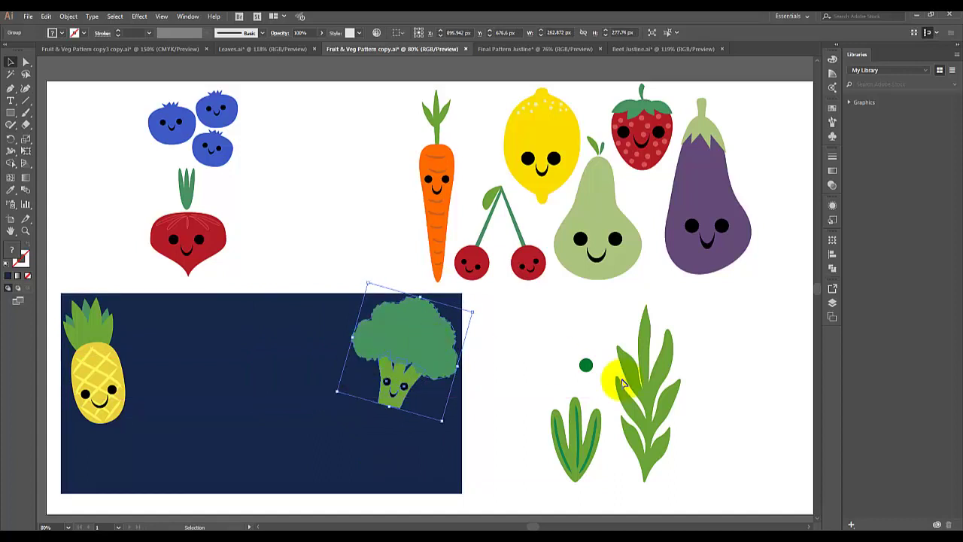
pyautogui.moveTo(442, 421); pyautogui.dragTo(441, 414)
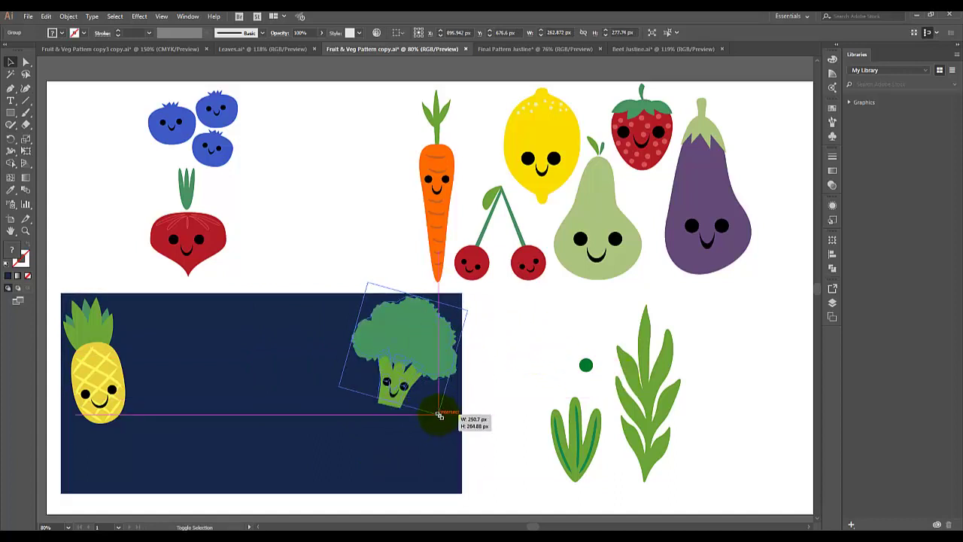
pyautogui.click(520, 318)
# Place a scaled-down eggplant below the broccoli on the rectangle.
pyautogui.moveTo(704, 172); pyautogui.dragTo(413, 383)
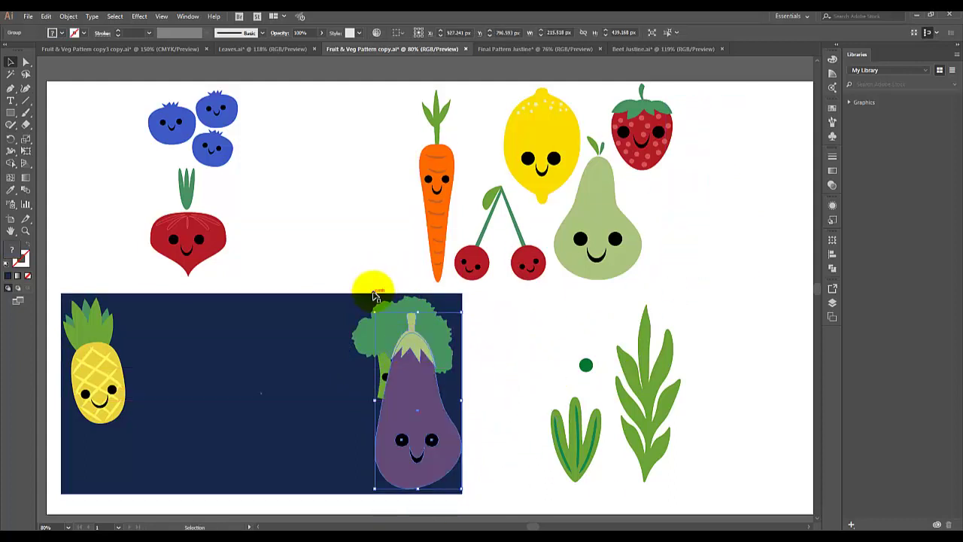
pyautogui.moveTo(374, 312); pyautogui.dragTo(446, 392)
pyautogui.moveTo(442, 450); pyautogui.dragTo(432, 450)
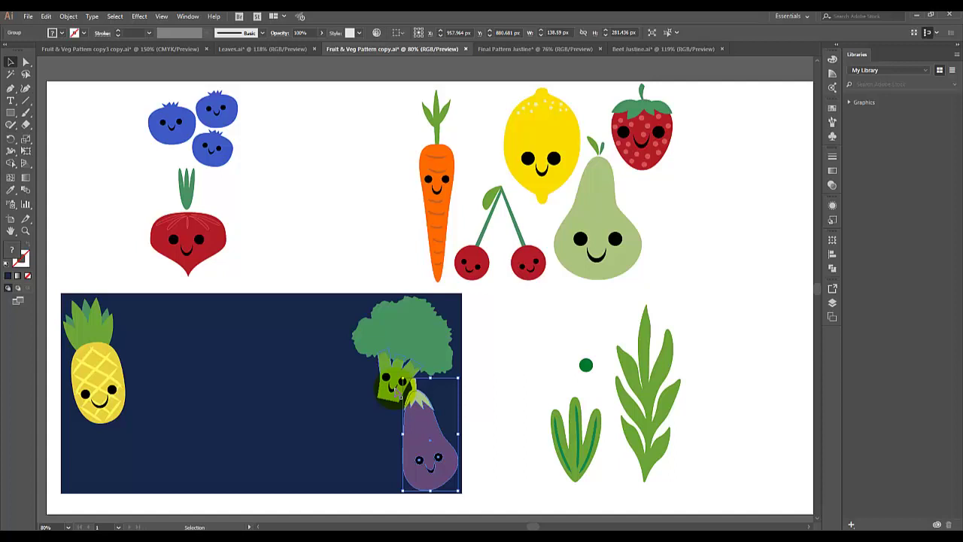
pyautogui.moveTo(403, 381); pyautogui.dragTo(407, 385)
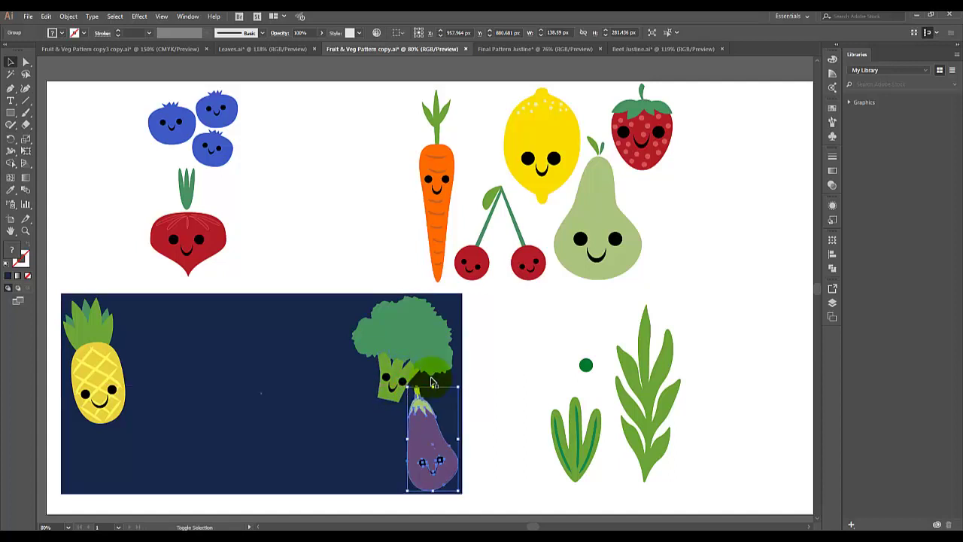
pyautogui.click(488, 354)
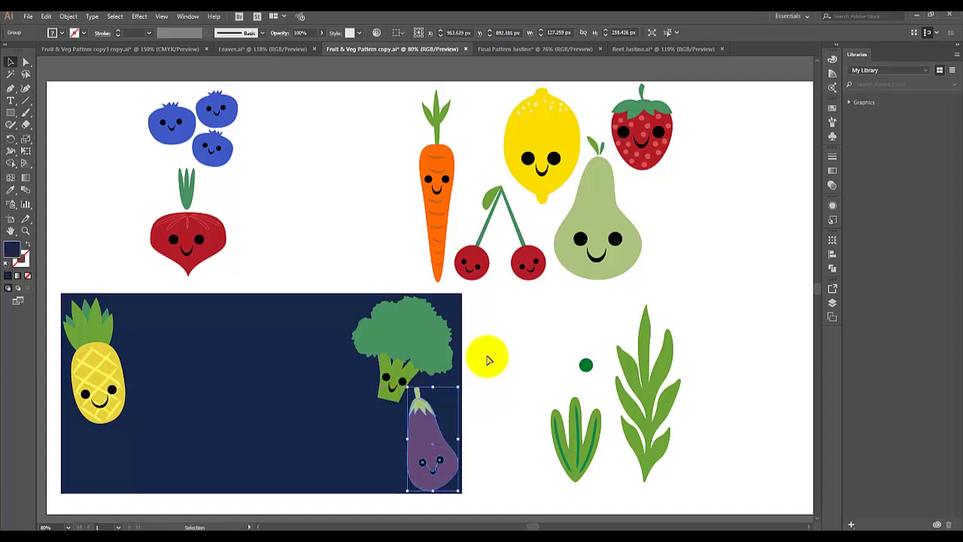
pyautogui.click(98, 366)
# Delete the pineapple, broccoli and eggplant from the navy rectangle.
pyautogui.press('Delete')
pyautogui.click(433, 335)
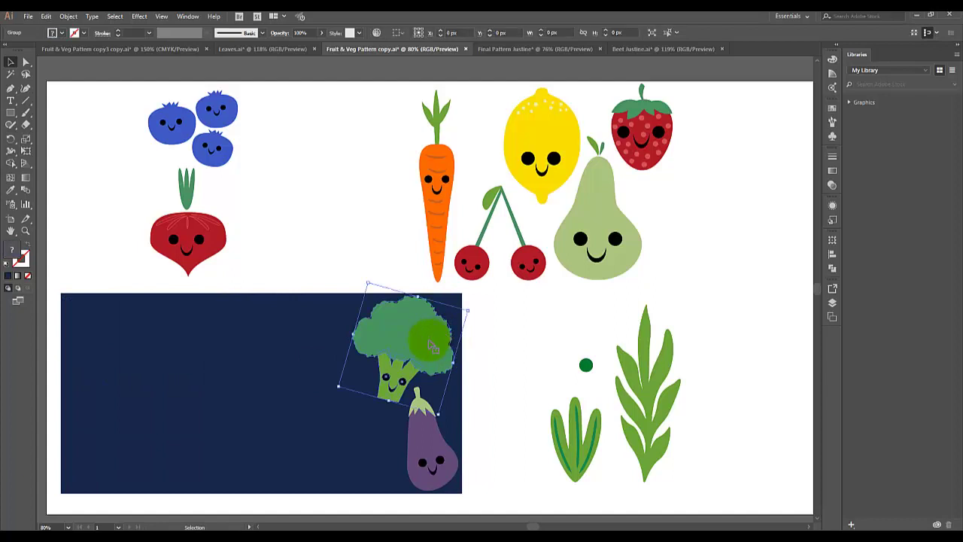
pyautogui.press('Delete')
pyautogui.click(441, 450)
pyautogui.press('Delete')
# Move the grouped fruit and vegetable characters onto the navy rectangle.
pyautogui.scroll(-10, 509, 402)
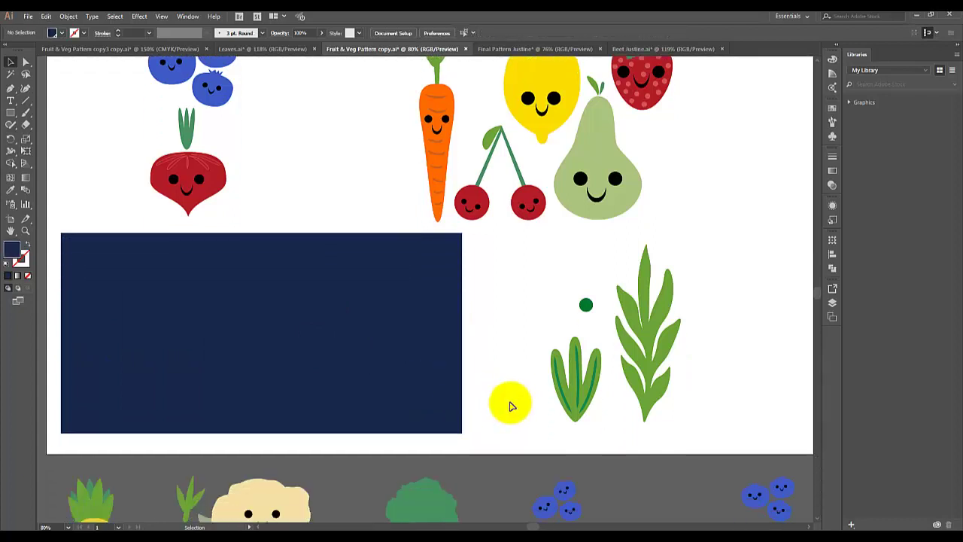
pyautogui.moveTo(49, 283); pyautogui.dragTo(442, 456)
pyautogui.scroll(7, 376, 436)
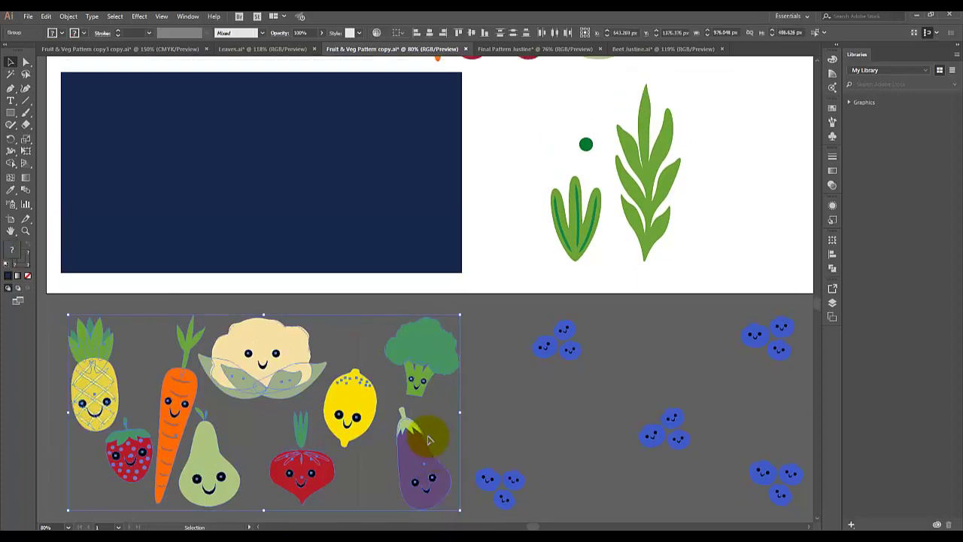
pyautogui.moveTo(283, 448); pyautogui.dragTo(281, 215)
pyautogui.click(516, 205)
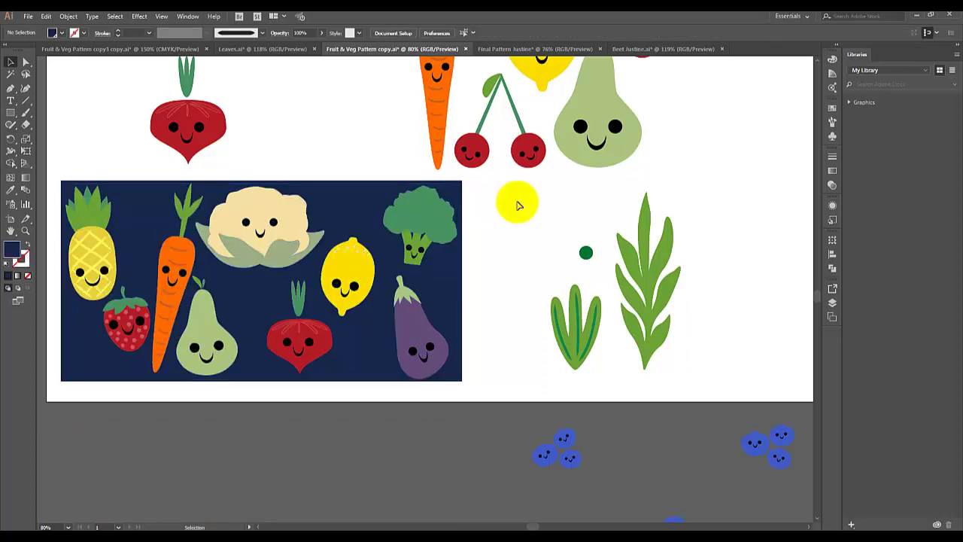
pyautogui.scroll(1, 517, 205)
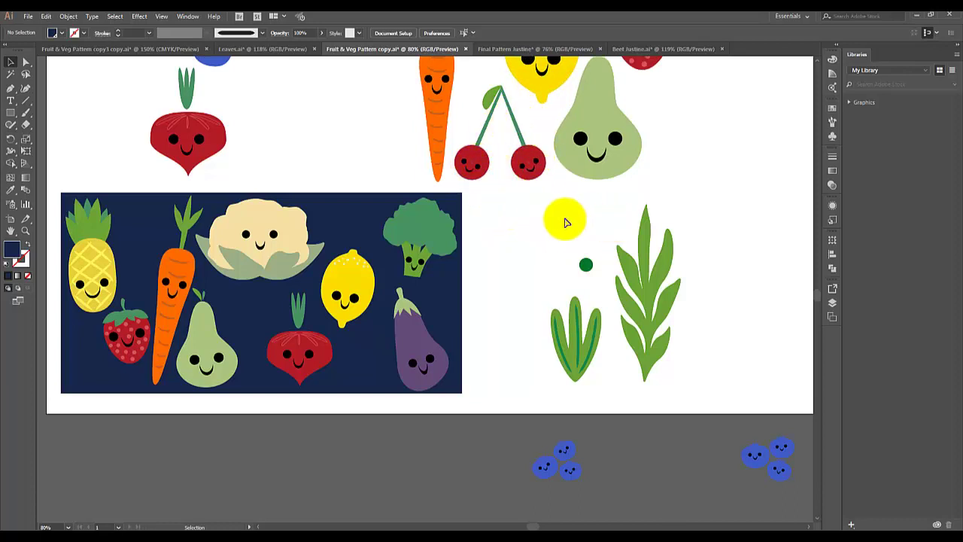
# Select all five blueberry clusters together.
pyautogui.scroll(-2, 568, 219)
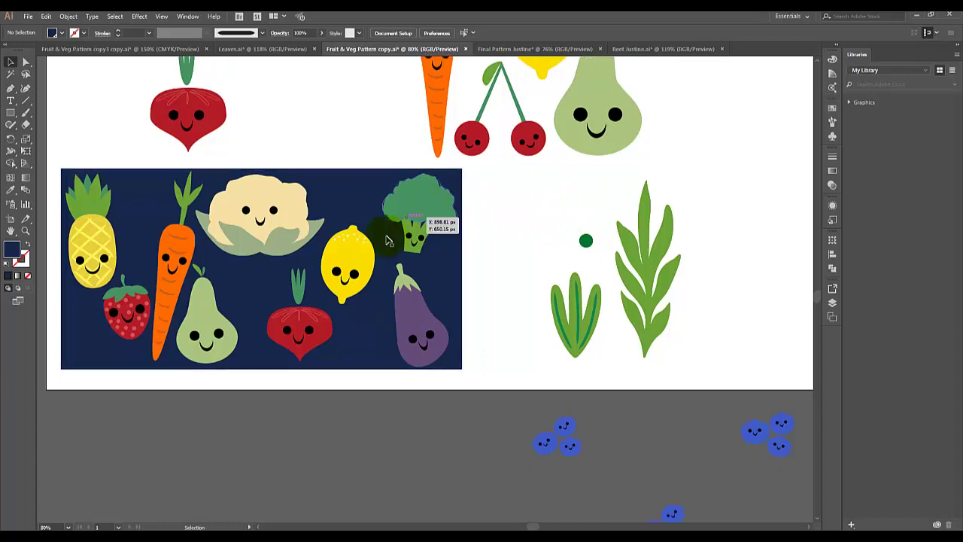
pyautogui.click(242, 279)
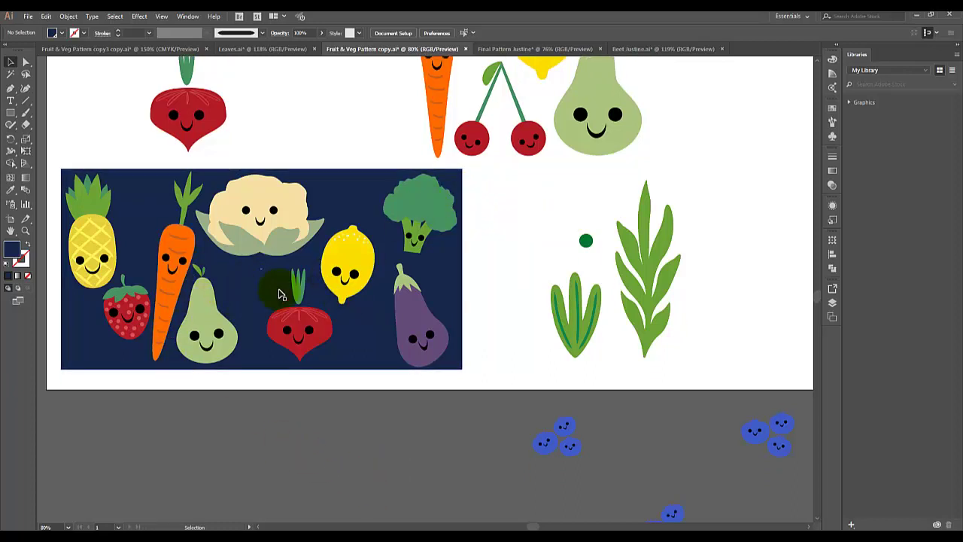
pyautogui.click(133, 208)
pyautogui.click(366, 329)
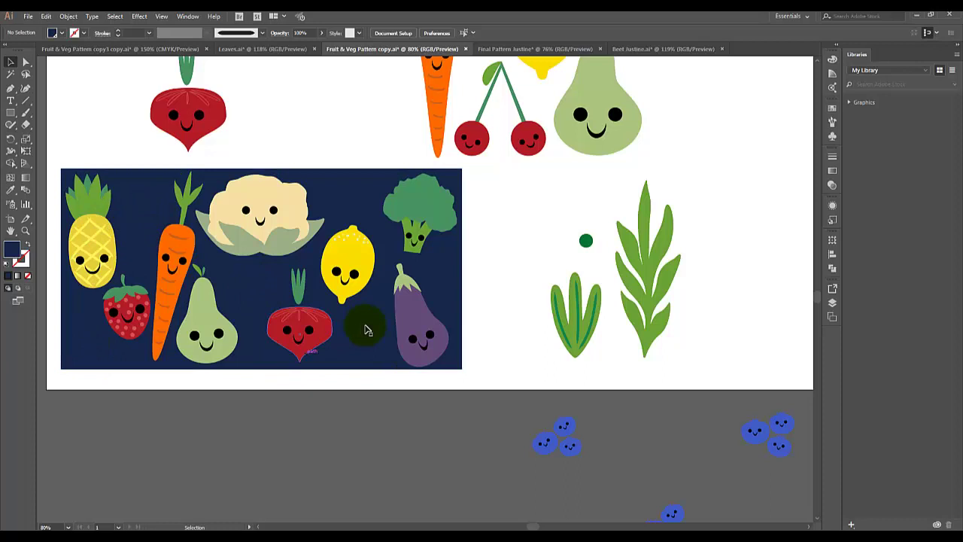
pyautogui.scroll(-3, 662, 399)
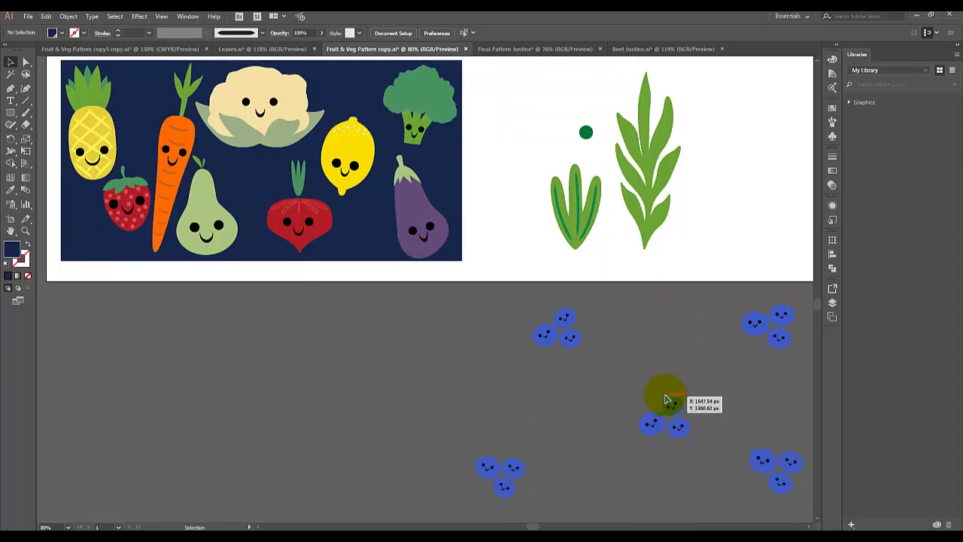
pyautogui.scroll(-1, 666, 398)
pyautogui.click(571, 331)
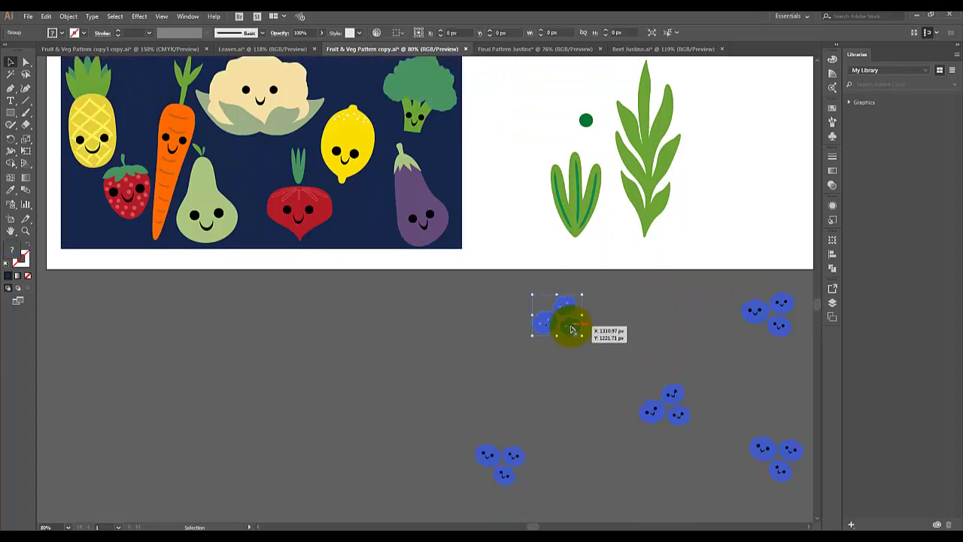
pyautogui.keyDown('shift'); pyautogui.click(779, 304); pyautogui.keyUp('shift')
pyautogui.keyDown('shift'); pyautogui.click(677, 400); pyautogui.keyUp('shift')
pyautogui.keyDown('shift'); pyautogui.click(761, 453); pyautogui.keyUp('shift')
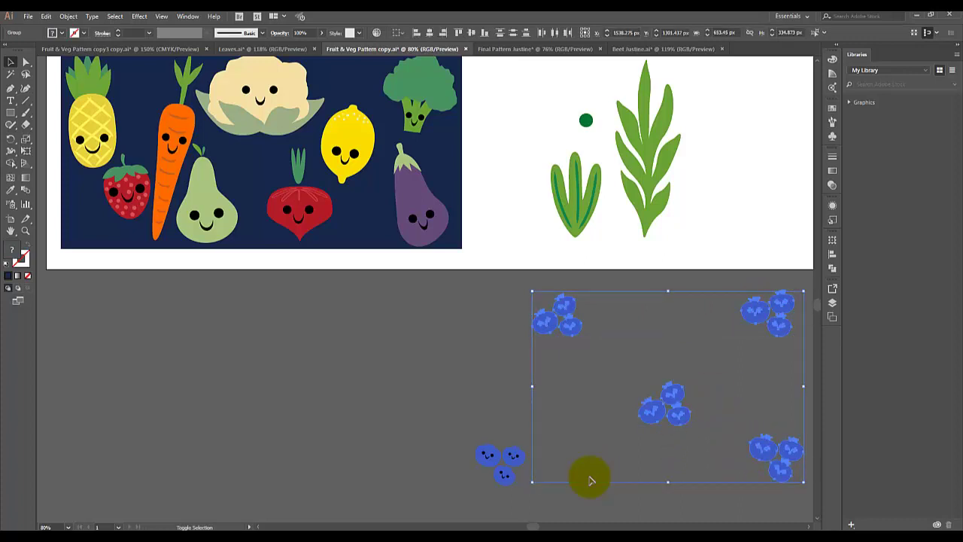
pyautogui.keyDown('shift'); pyautogui.click(499, 467); pyautogui.keyUp('shift')
# Drag the blueberry clusters into the gaps between the vegetables on the navy tile.
pyautogui.scroll(2, 504, 448)
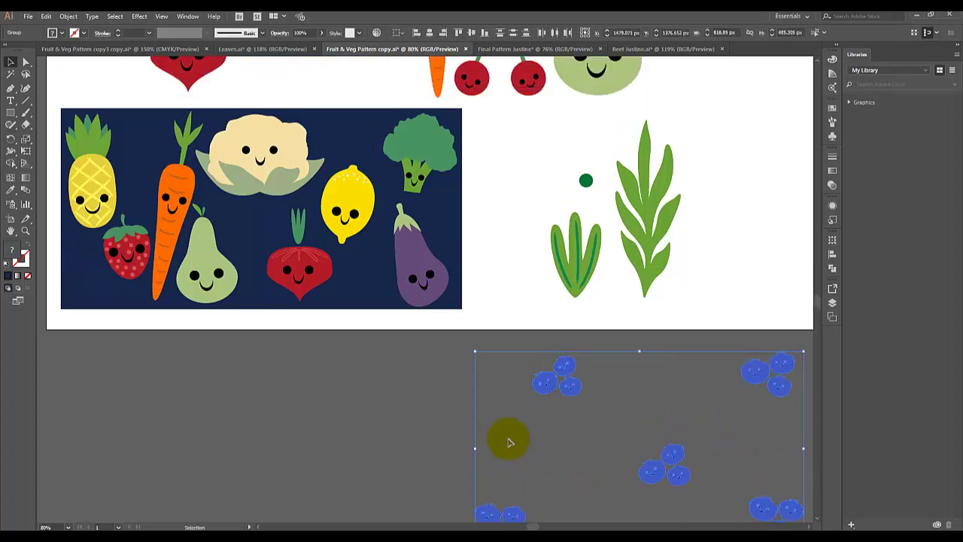
pyautogui.moveTo(573, 374); pyautogui.dragTo(160, 131)
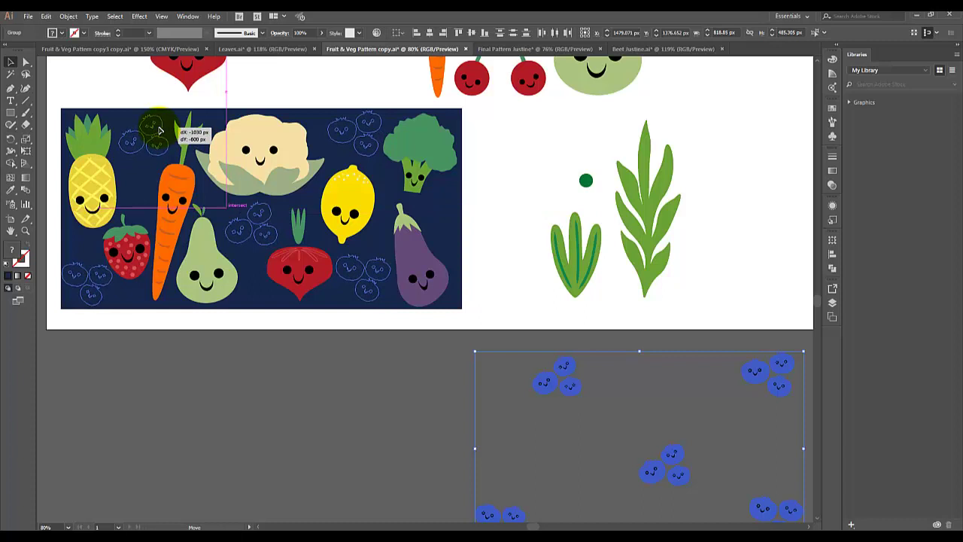
pyautogui.moveTo(159, 131); pyautogui.dragTo(160, 131)
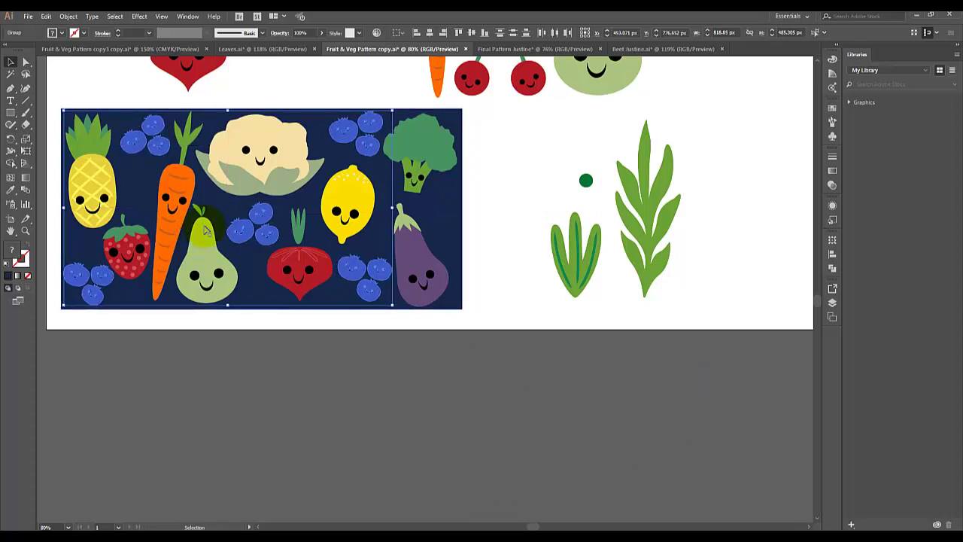
pyautogui.click(516, 188)
pyautogui.scroll(1, 516, 189)
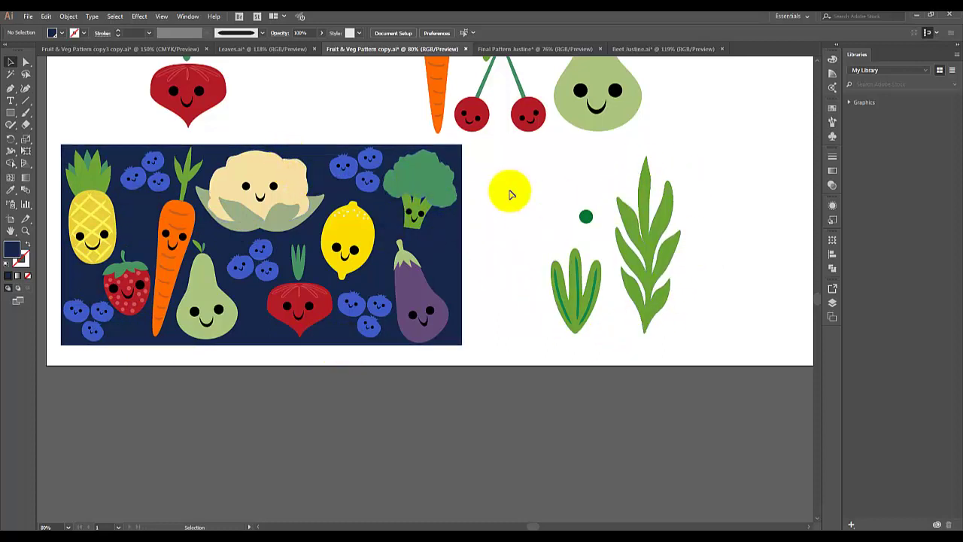
# Marquee the green leaf sprigs and dots and move them over the navy tile's gaps.
pyautogui.scroll(-3, 528, 230)
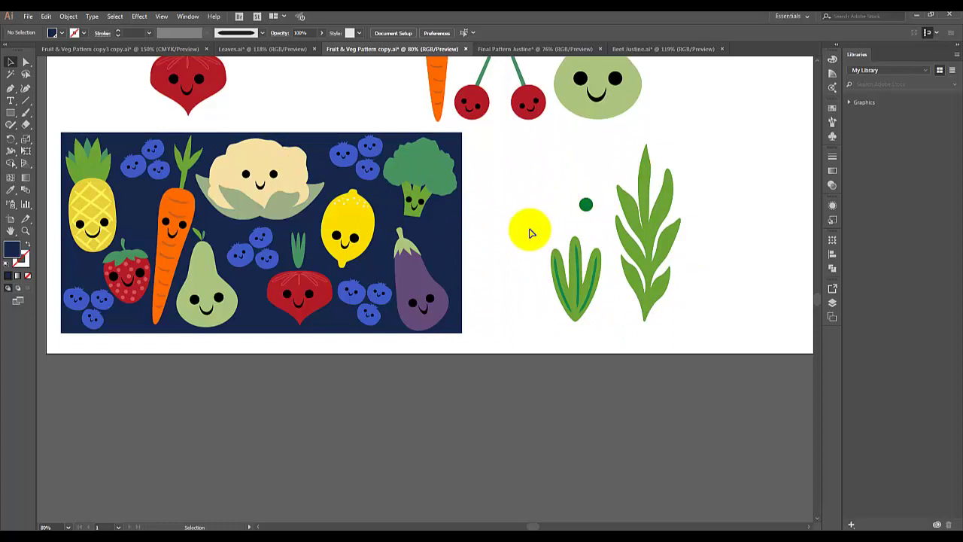
pyautogui.scroll(-15, 530, 230)
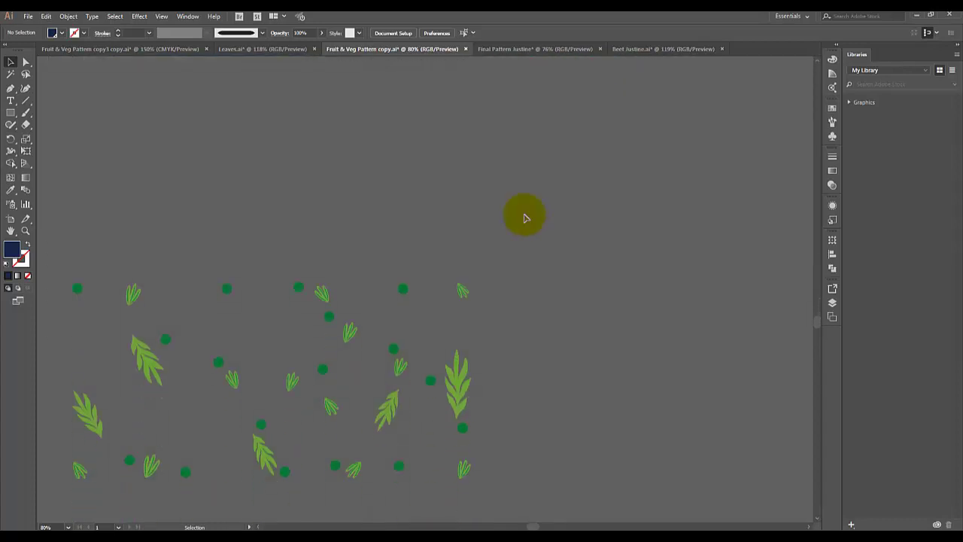
pyautogui.moveTo(42, 260); pyautogui.dragTo(490, 485)
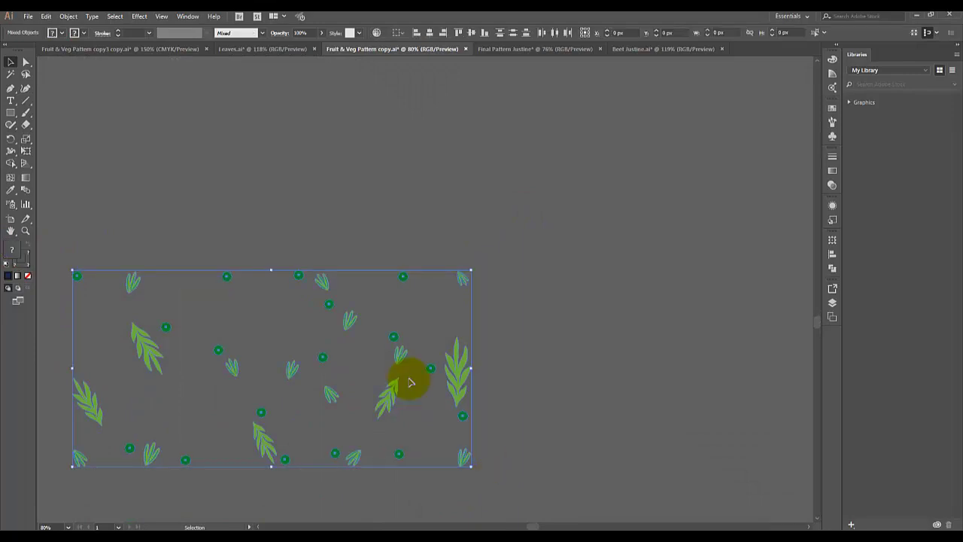
pyautogui.moveTo(231, 367); pyautogui.dragTo(232, 68)
pyautogui.scroll(8, 662, 204)
pyautogui.scroll(3, 620, 195)
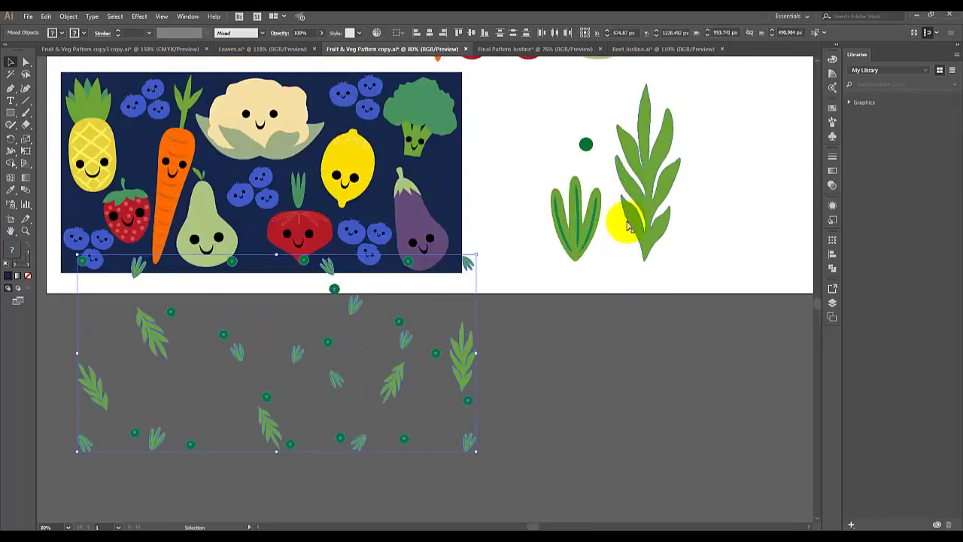
pyautogui.moveTo(459, 414); pyautogui.dragTo(448, 255)
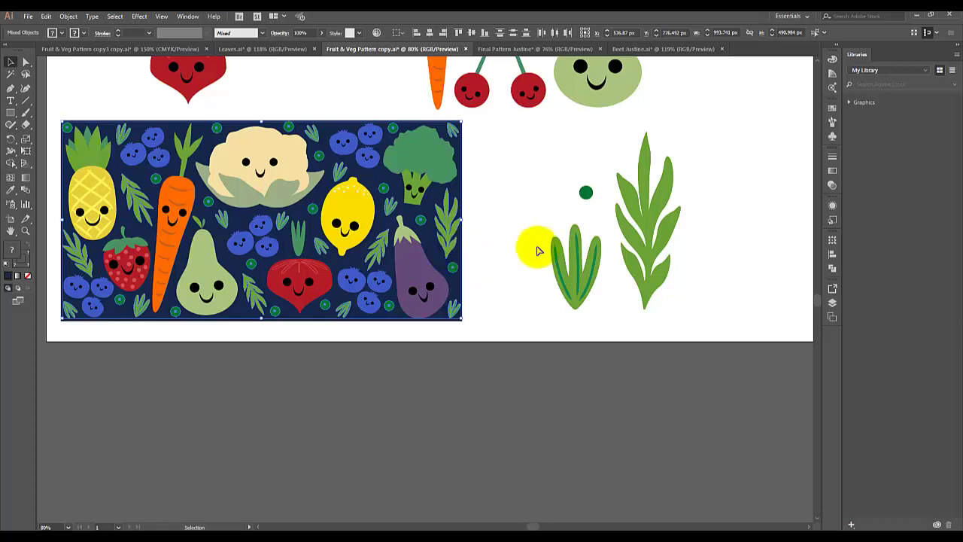
pyautogui.click(510, 215)
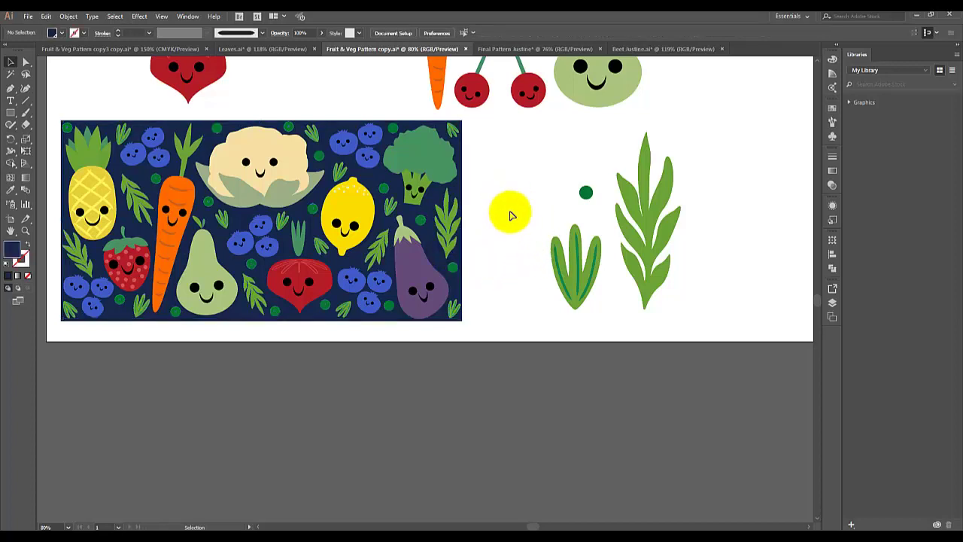
pyautogui.scroll(5, 511, 224)
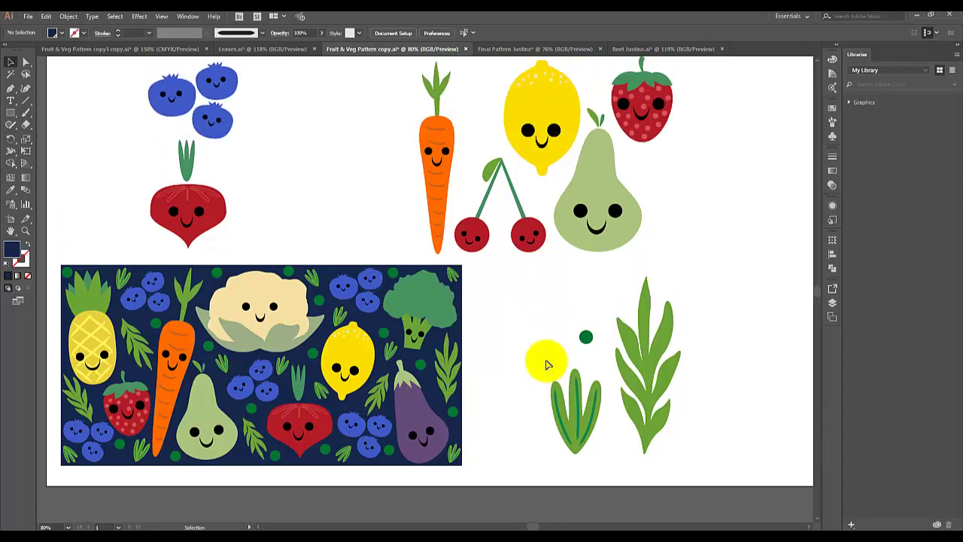
pyautogui.scroll(-1, 531, 390)
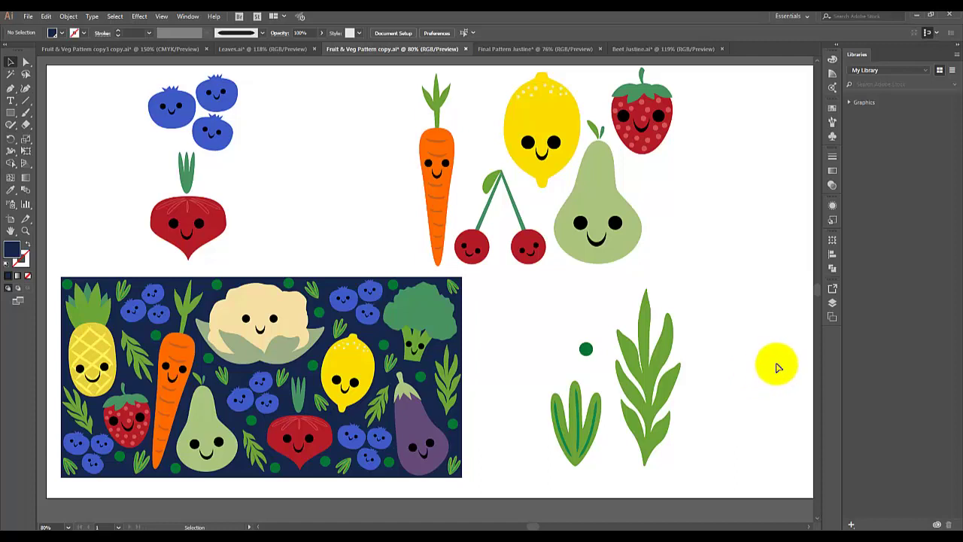
# Hide the navy background rectangle in the Layers panel.
pyautogui.click(832, 304)
pyautogui.moveTo(715, 285); pyautogui.dragTo(689, 93)
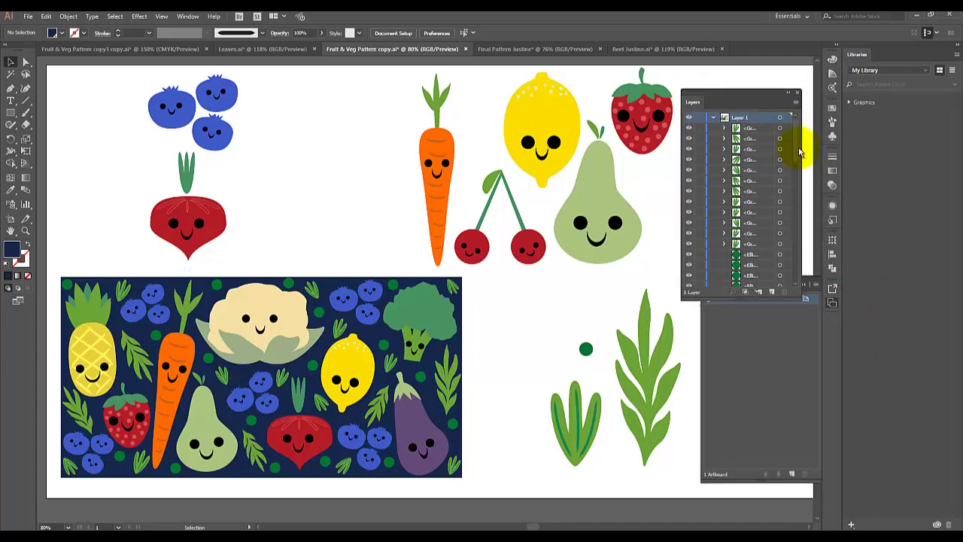
pyautogui.moveTo(799, 153)
pyautogui.mouseDown()
pyautogui.moveTo(802, 287)
pyautogui.moveTo(681, 288)
pyautogui.mouseUp()
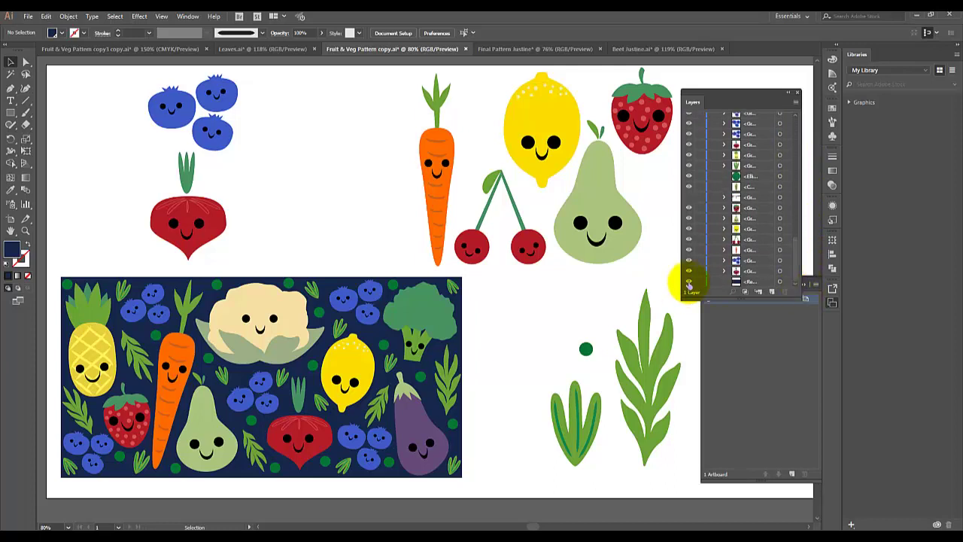
pyautogui.click(688, 282)
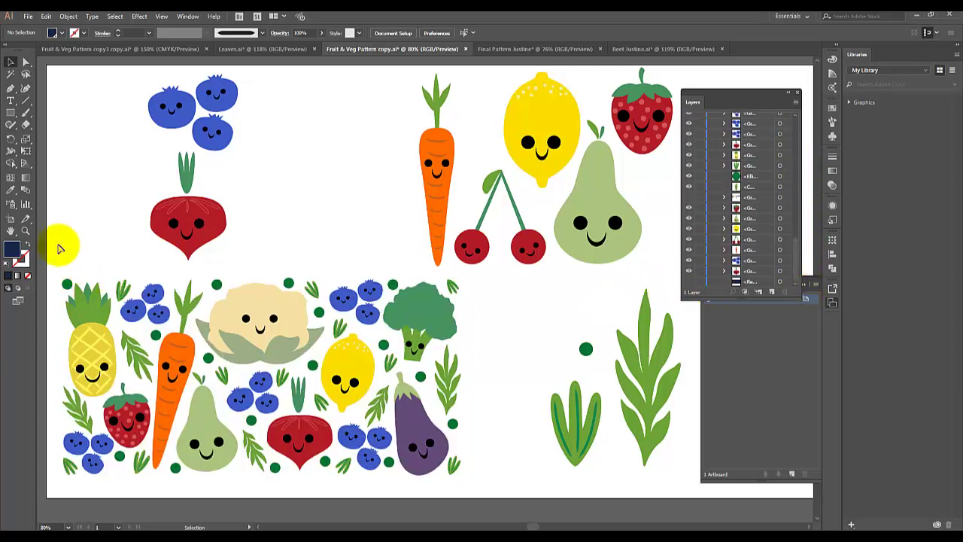
# Marquee-select the whole fruit and veg composition with the Selection tool.
pyautogui.click(9, 63)
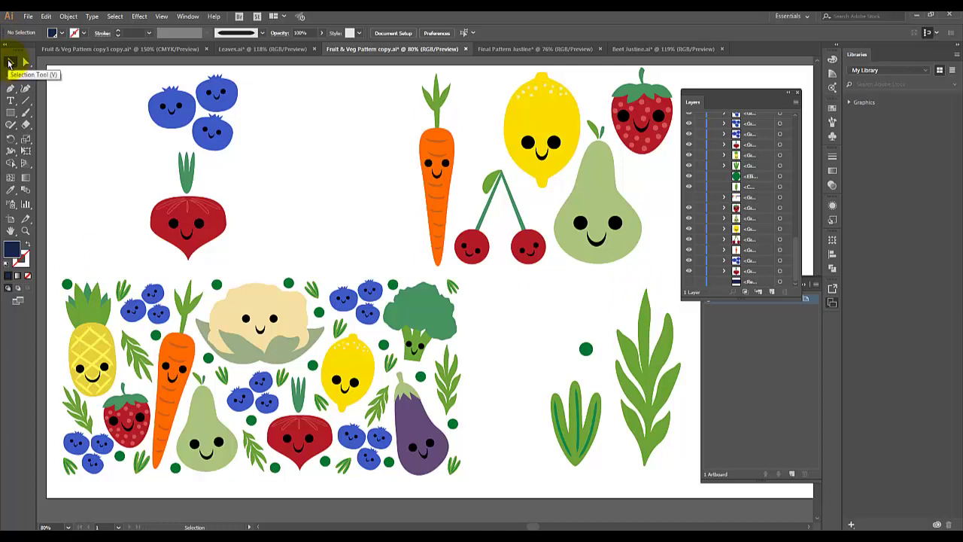
pyautogui.click(52, 275)
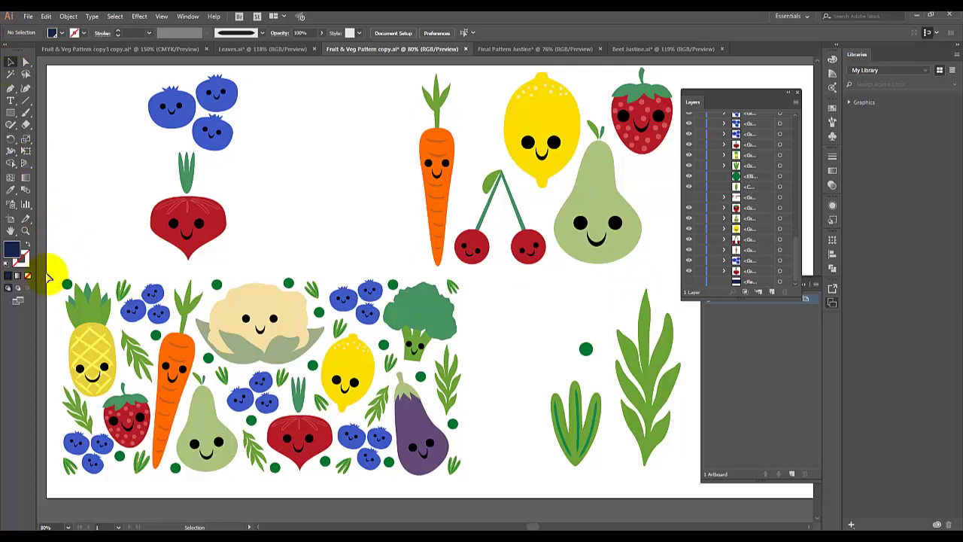
pyautogui.moveTo(52, 275); pyautogui.dragTo(463, 477)
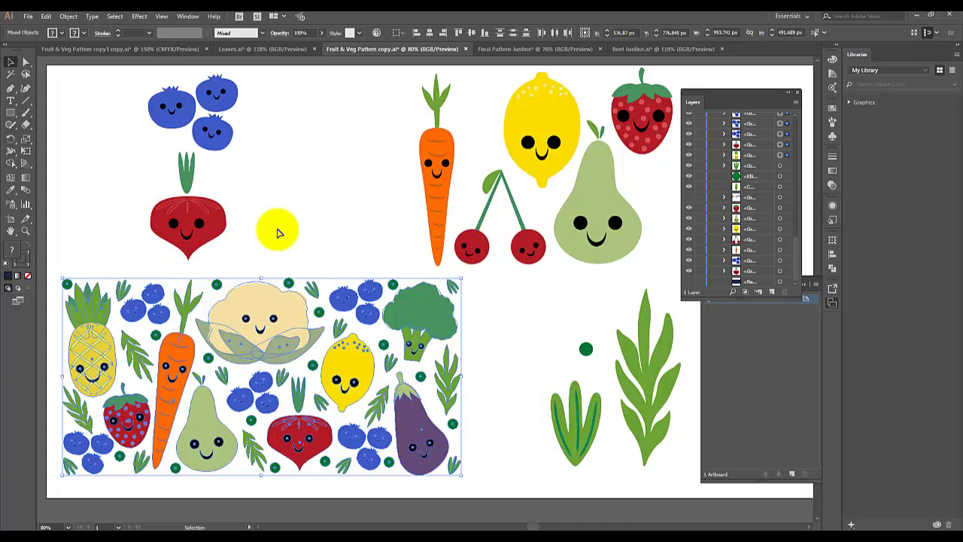
# Make a new pattern swatch from the selected composition via Window > Pattern Options.
pyautogui.click(188, 17)
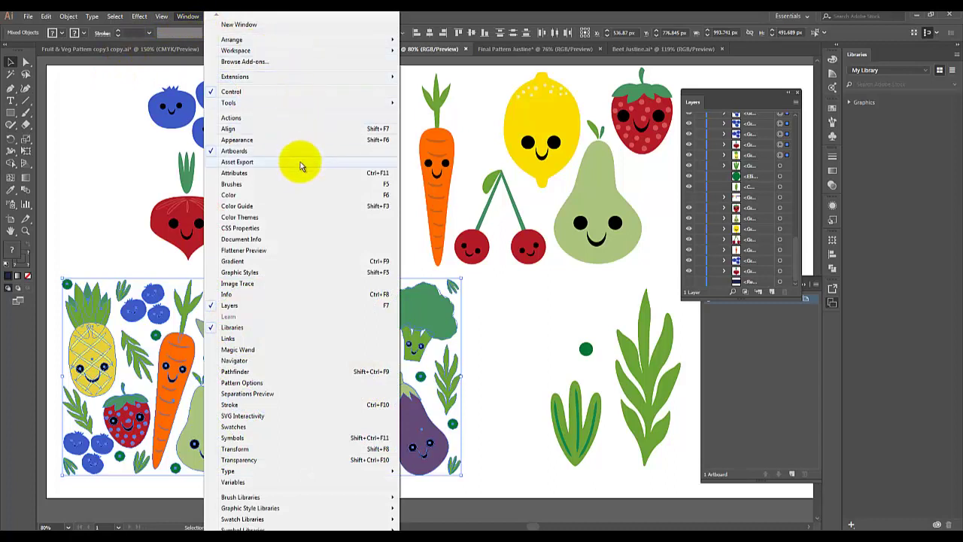
pyautogui.click(242, 383)
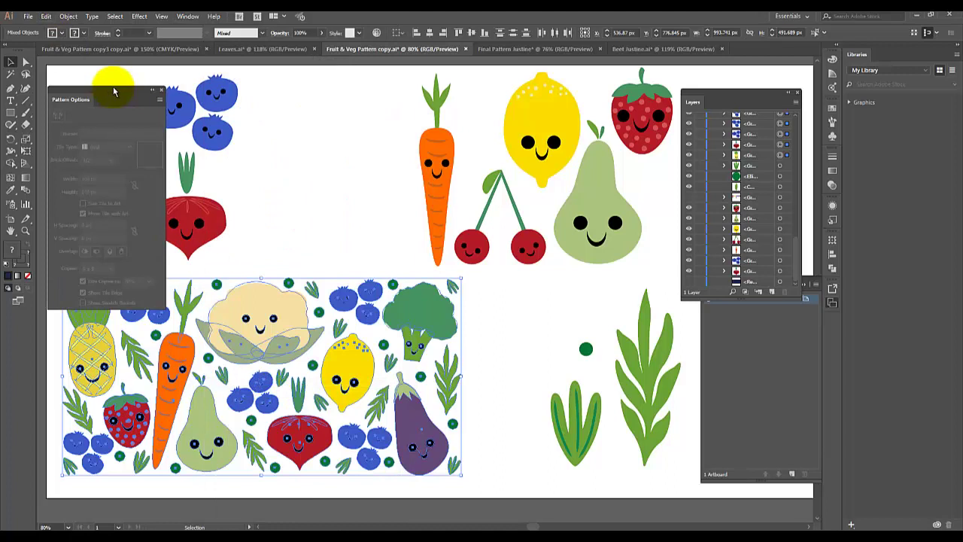
pyautogui.moveTo(114, 91); pyautogui.dragTo(369, 88)
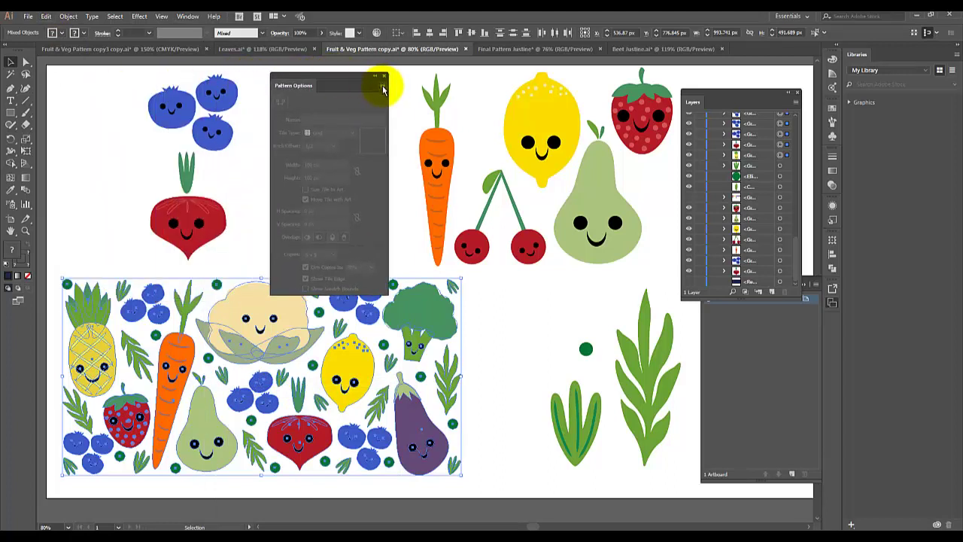
pyautogui.click(383, 88)
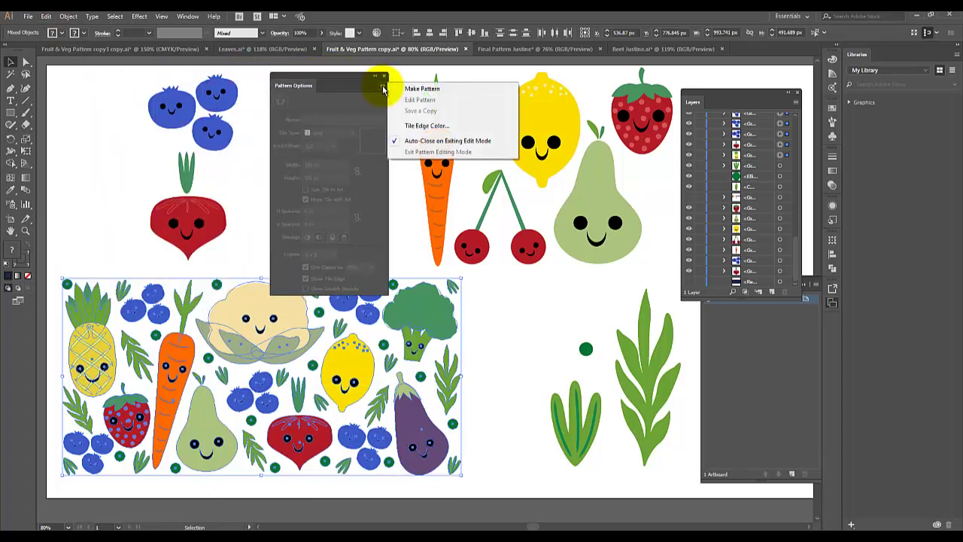
pyautogui.click(425, 90)
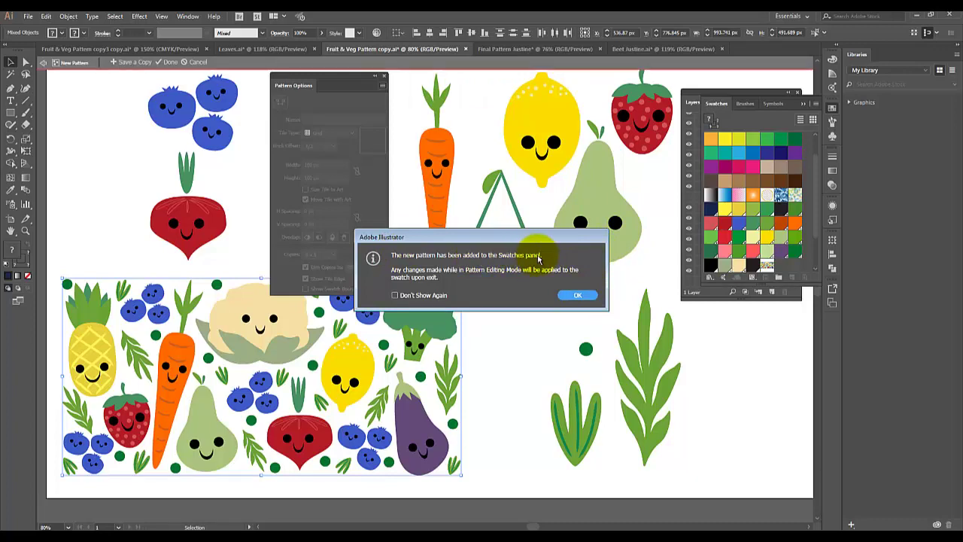
pyautogui.click(577, 296)
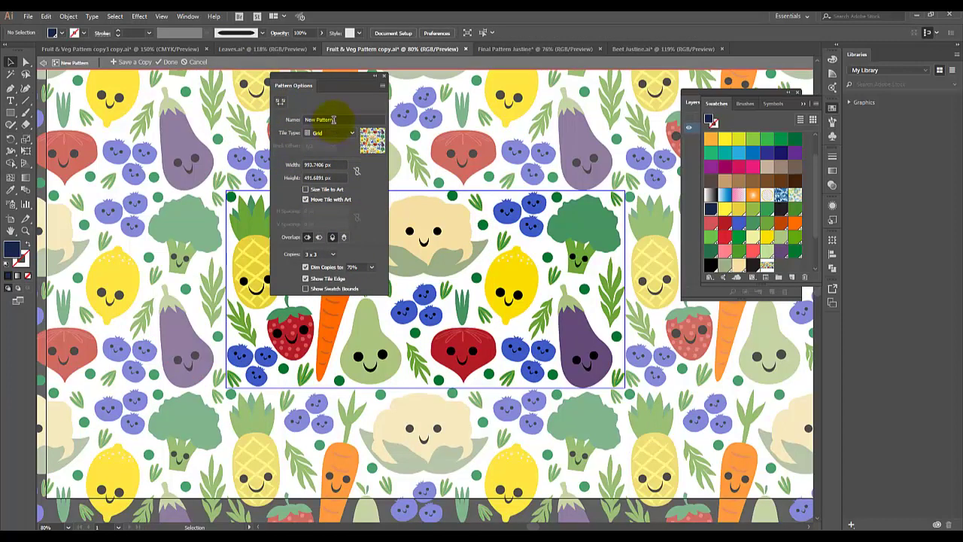
# Rename the pattern 'Fruit & Veg 3', set Tile Type to Brick by Row, and click Done.
pyautogui.moveTo(340, 120); pyautogui.dragTo(314, 118)
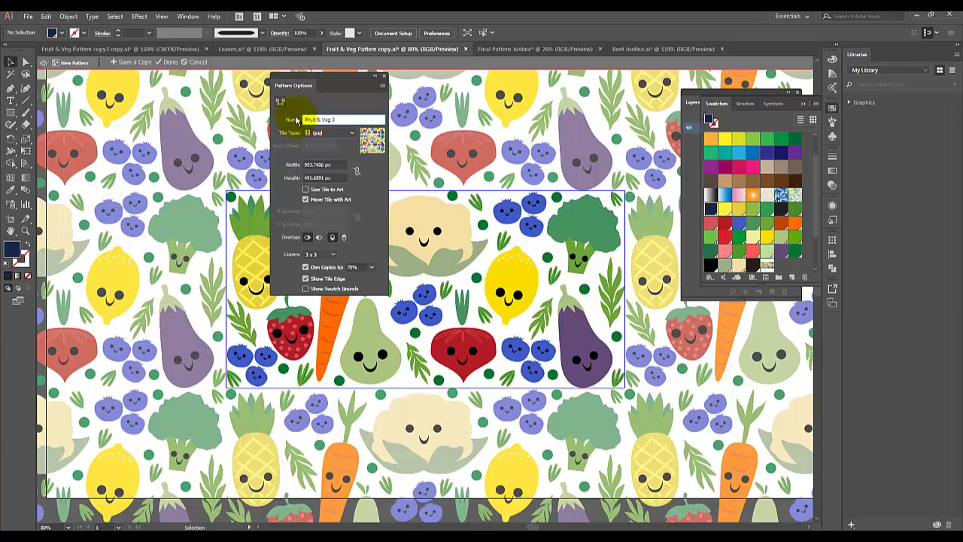
pyautogui.click(335, 120)
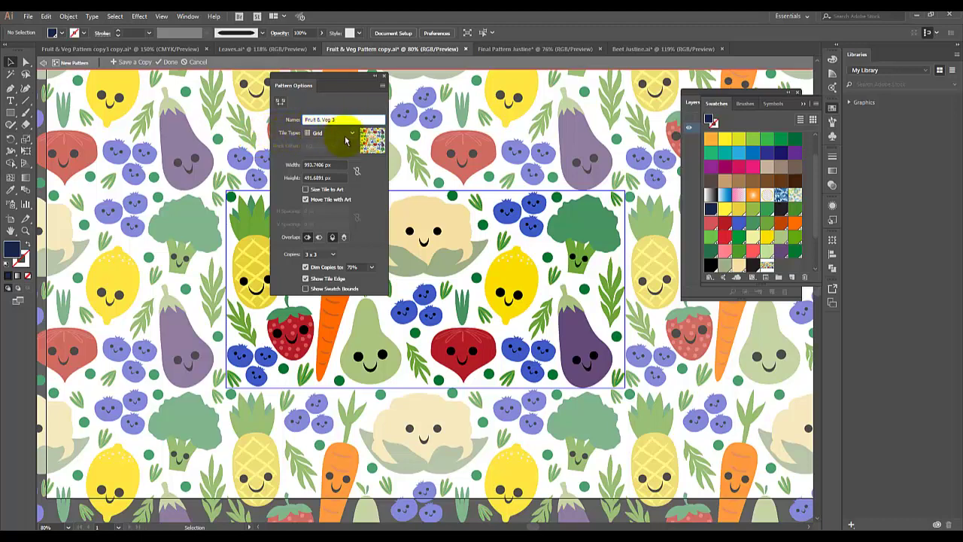
pyautogui.click(351, 133)
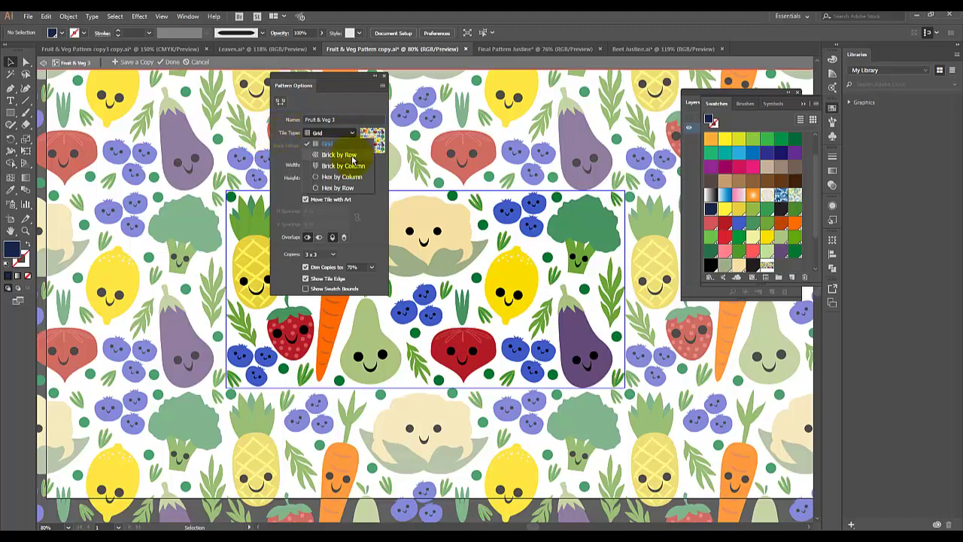
pyautogui.click(351, 155)
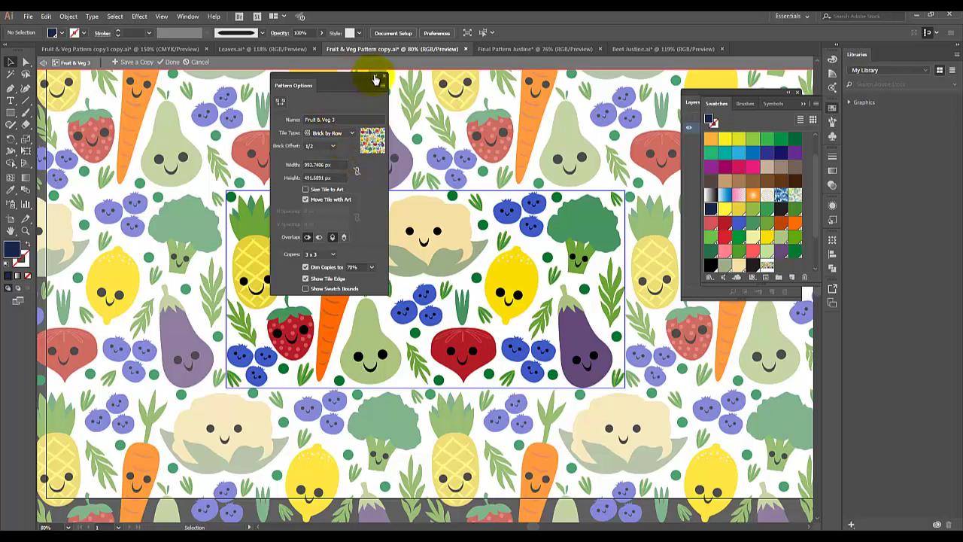
pyautogui.click(377, 78)
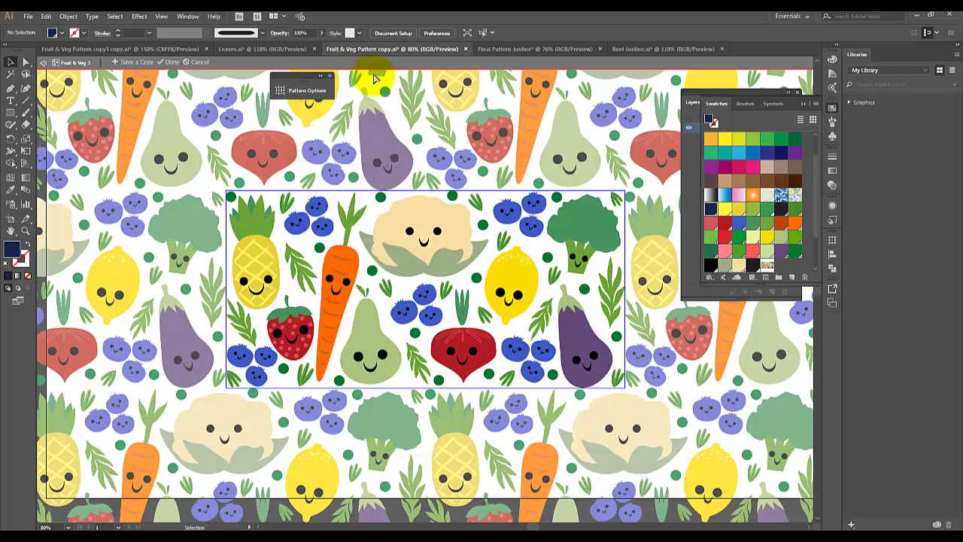
pyautogui.click(171, 63)
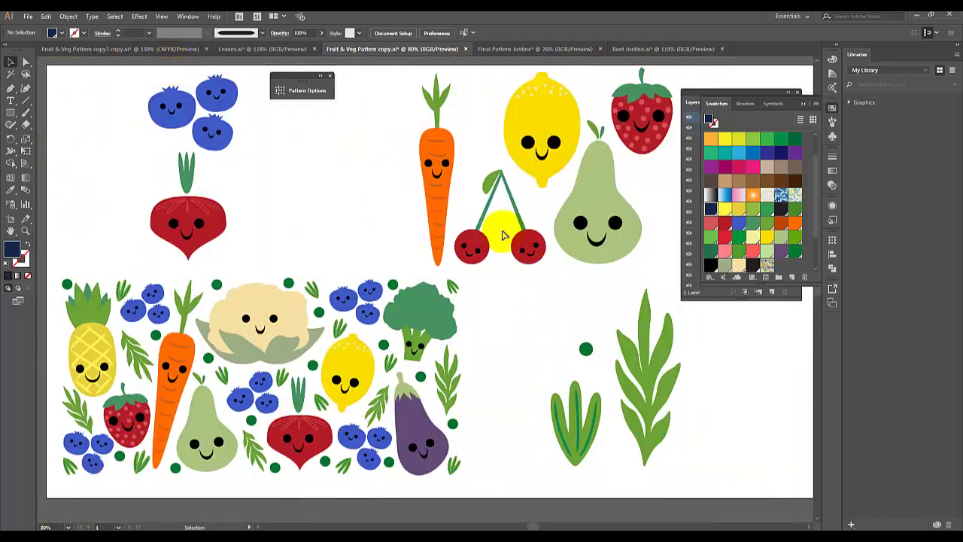
# Draw a 303 × 382 px ellipse beside the blueberries and fill it with the Fruit & Veg 3 pattern.
pyautogui.scroll(-1, 421, 217)
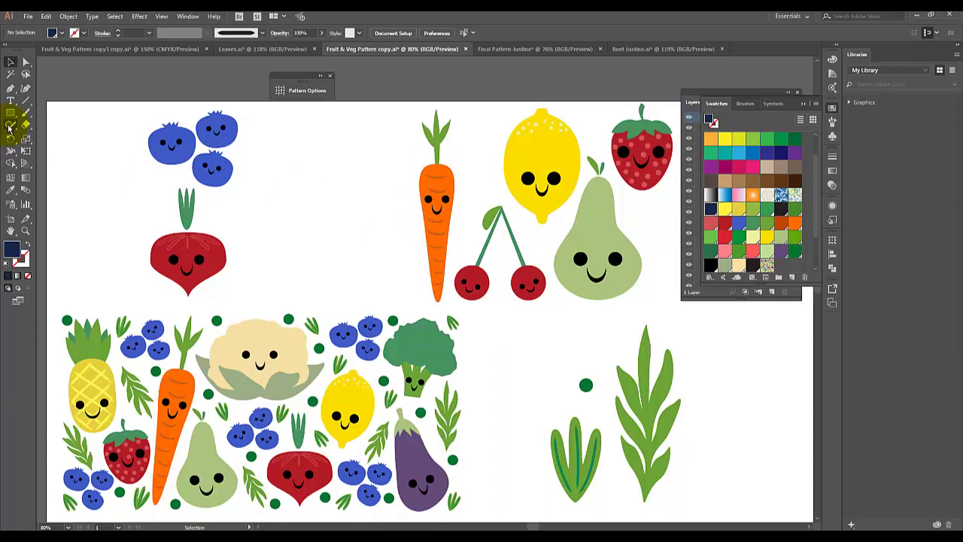
pyautogui.moveTo(9, 117); pyautogui.dragTo(51, 141)
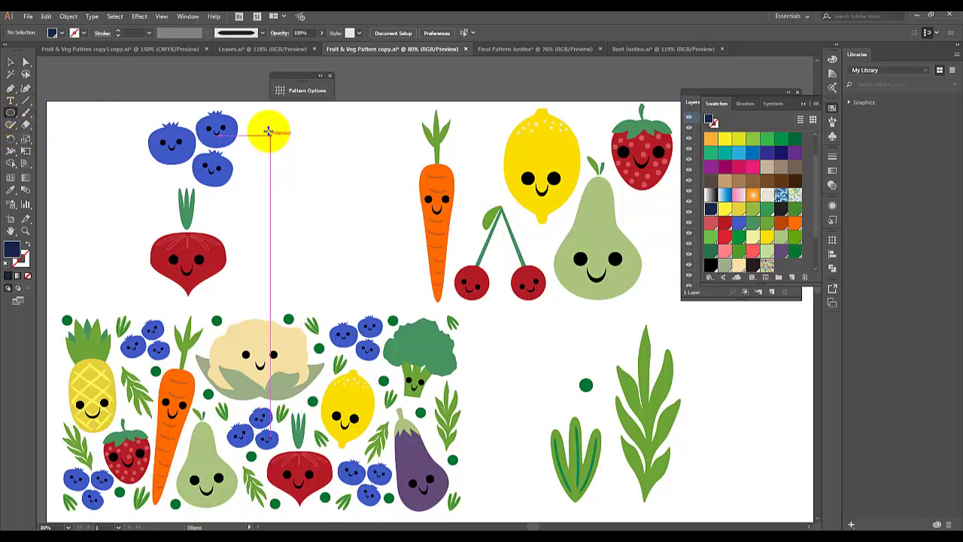
pyautogui.moveTo(269, 131); pyautogui.dragTo(391, 281)
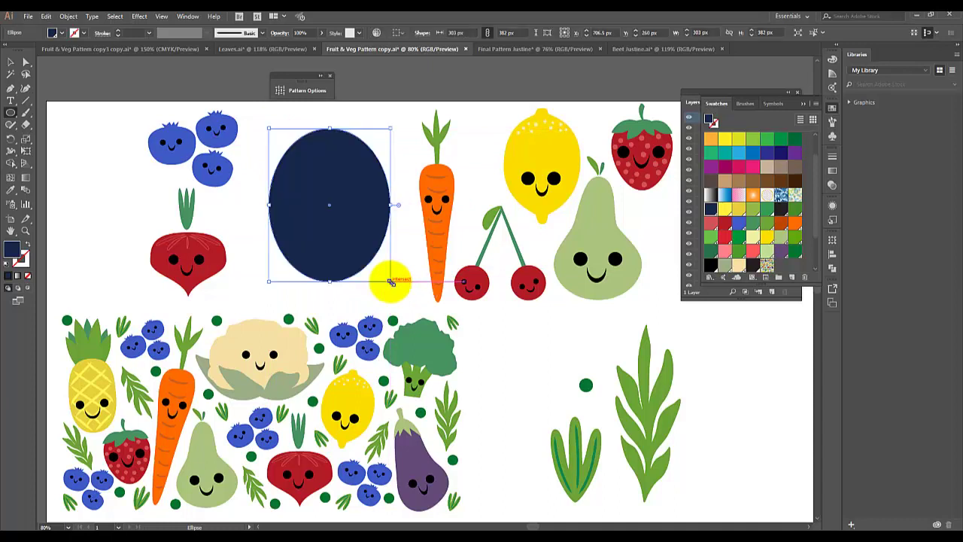
pyautogui.scroll(-3, 764, 262)
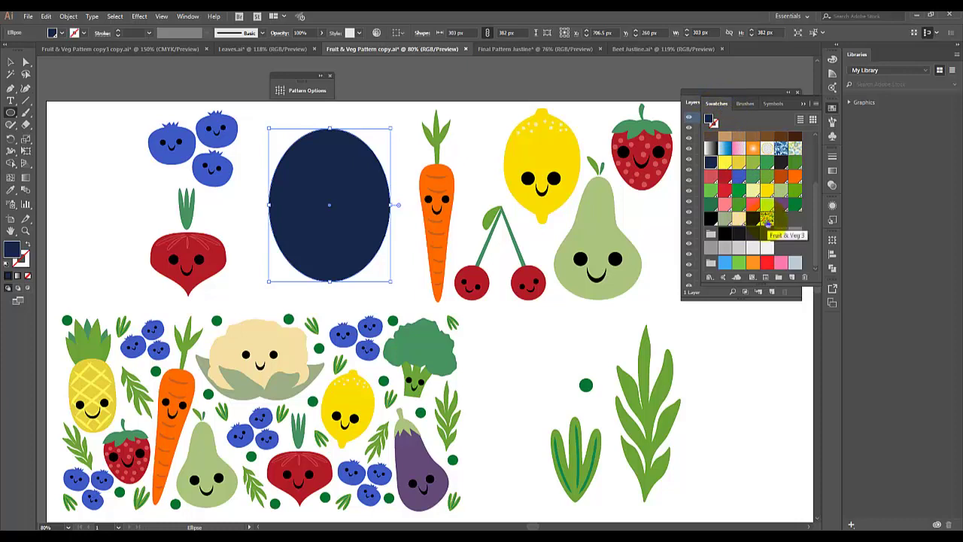
pyautogui.click(766, 220)
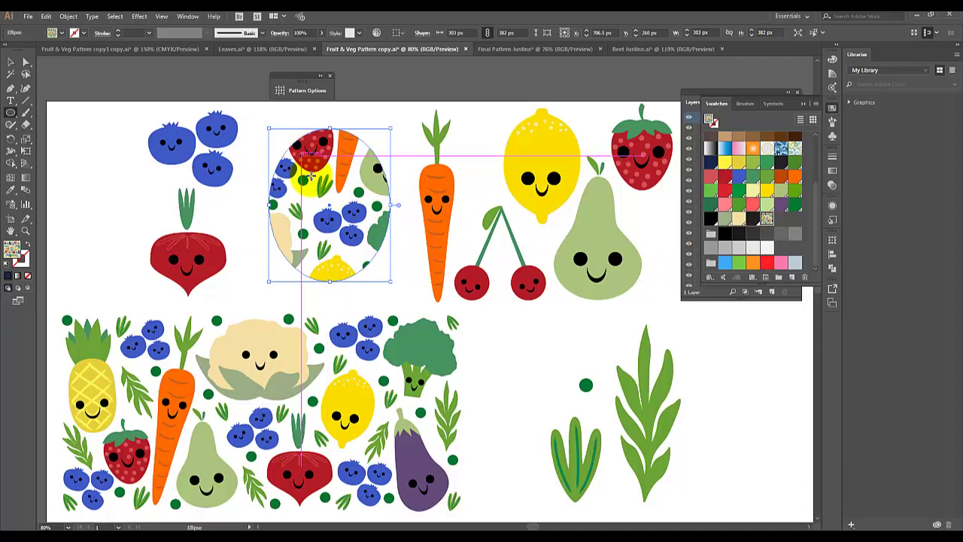
# Draw more Fruit & Veg 3 pattern-filled ellipses, about 313 × 276 px, at the artboard's right edge.
pyautogui.moveTo(722, 338); pyautogui.dragTo(817, 476)
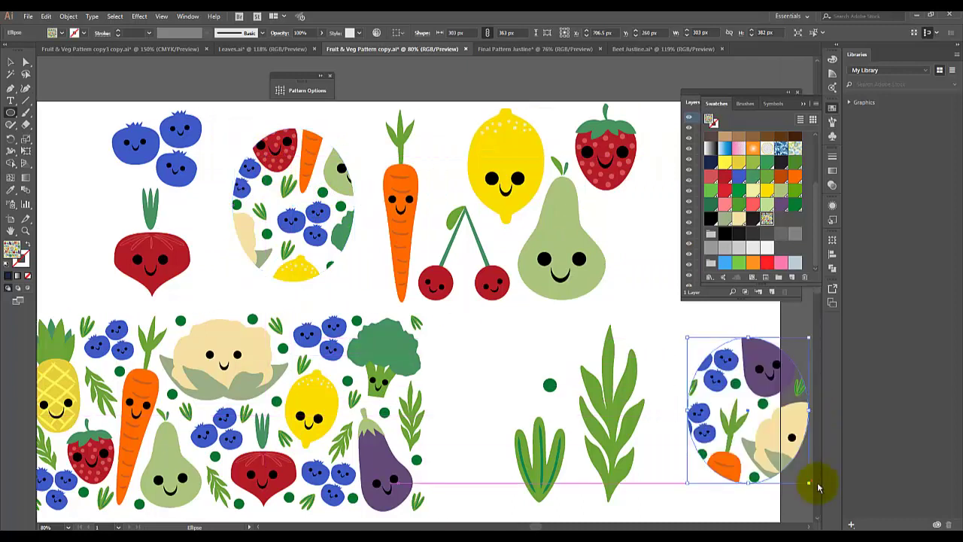
pyautogui.scroll(2, 699, 404)
pyautogui.scroll(2, 698, 404)
pyautogui.moveTo(655, 323); pyautogui.dragTo(780, 431)
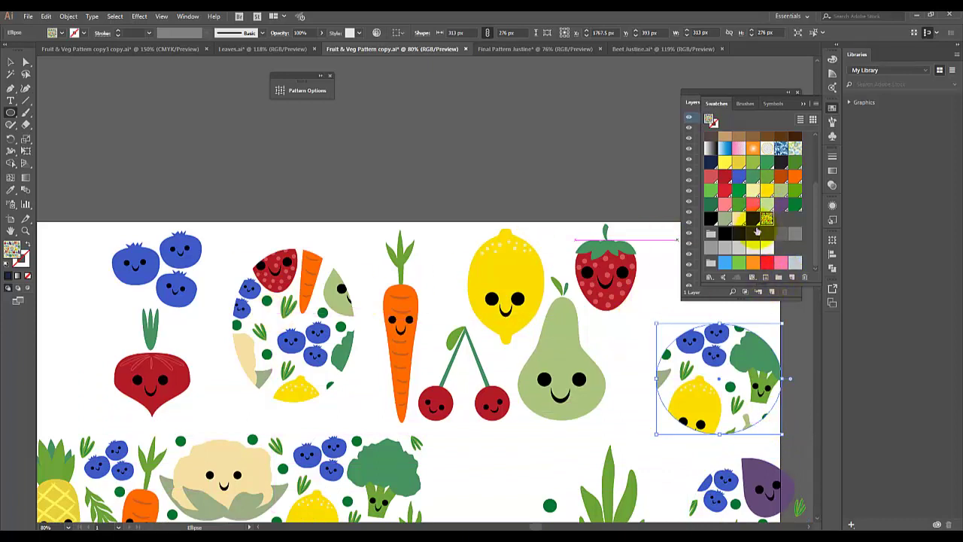
pyautogui.moveTo(766, 219); pyautogui.dragTo(290, 242)
pyautogui.scroll(-2, 270, 322)
pyautogui.scroll(-2, 632, 418)
pyautogui.scroll(2, 597, 406)
pyautogui.scroll(1, 597, 406)
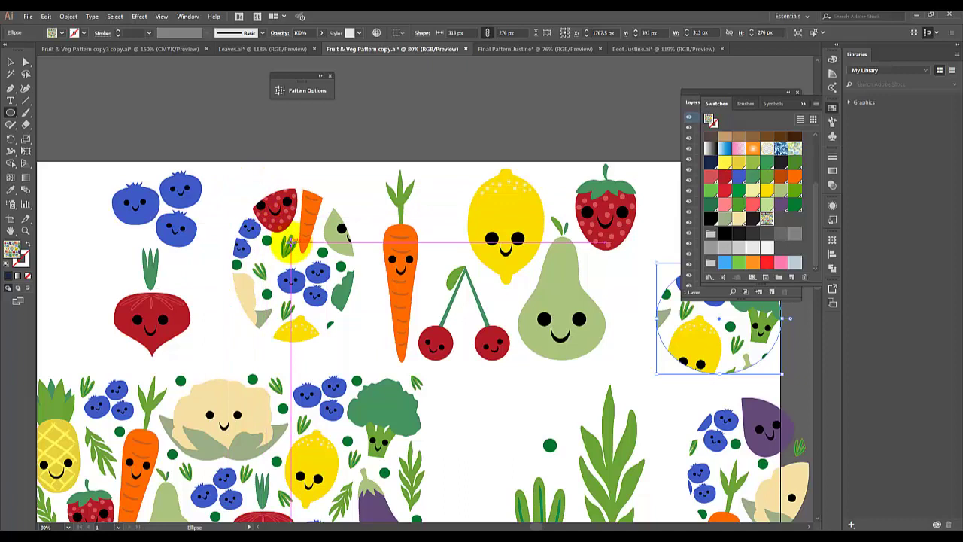
pyautogui.moveTo(290, 242); pyautogui.dragTo(128, 199)
pyautogui.scroll(-3, 353, 338)
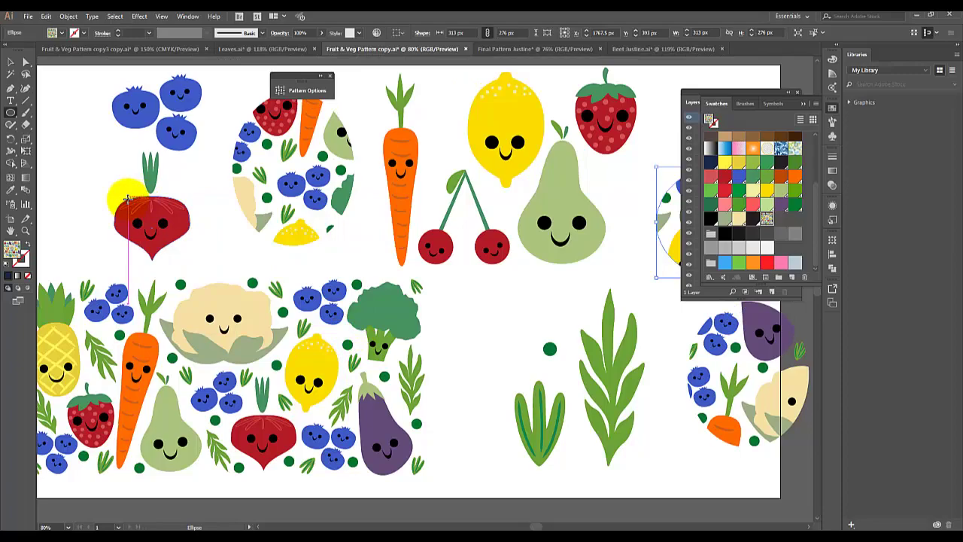